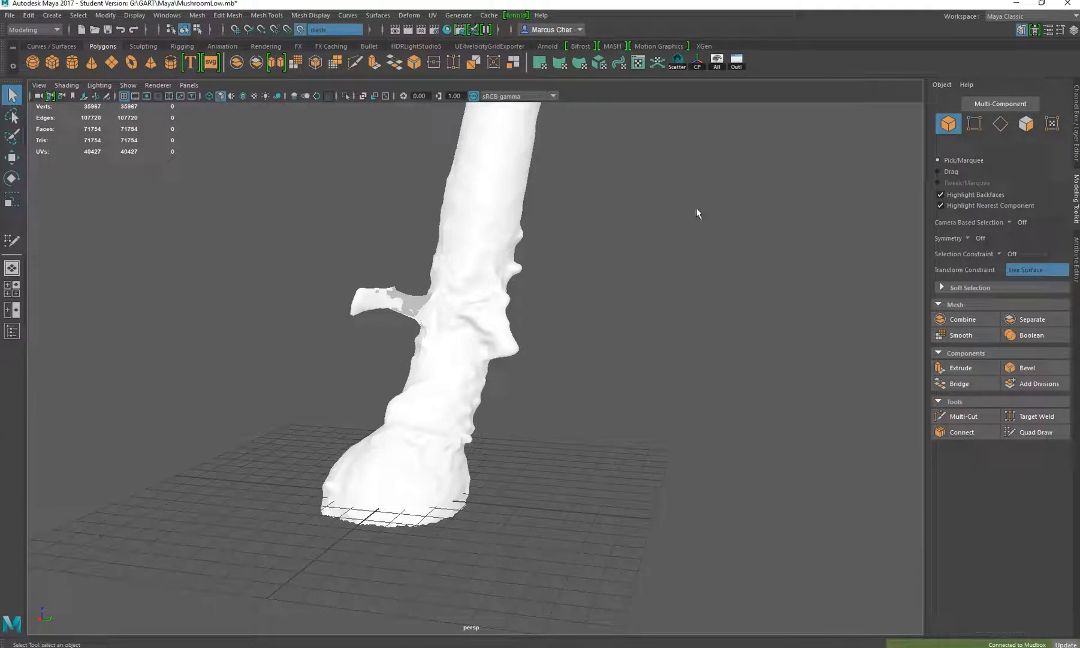
Step: Start Quad Draw and draw the first two adjoining quads on the mushroom stalk just above its flared base
left_click(1027, 432)
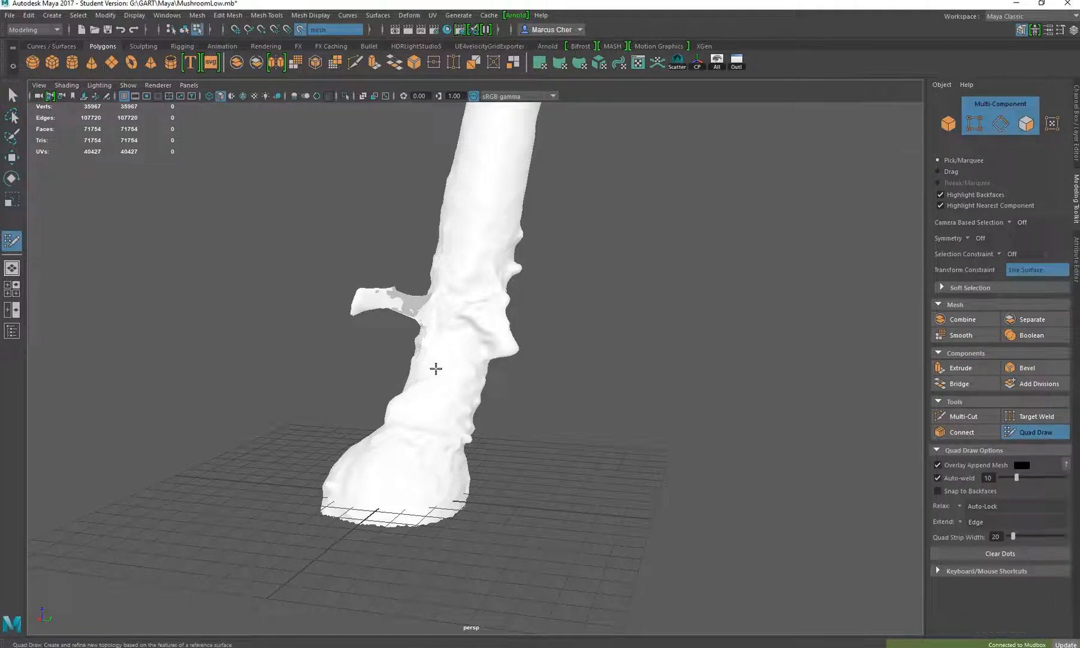
left_click(424, 412)
left_click(475, 374)
left_click(449, 393, "shift")
left_click_drag(538, 392, 472, 379, "alt")
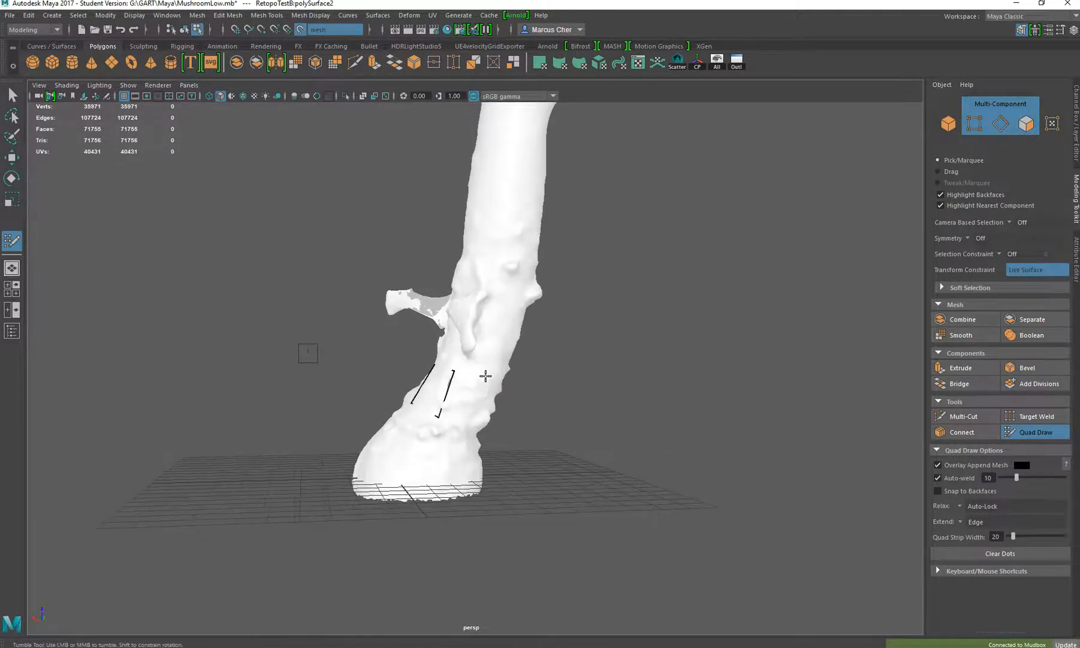
left_click(489, 375)
left_click(478, 422)
left_click(469, 399, "shift")
left_click_drag(515, 399, 498, 383, "alt")
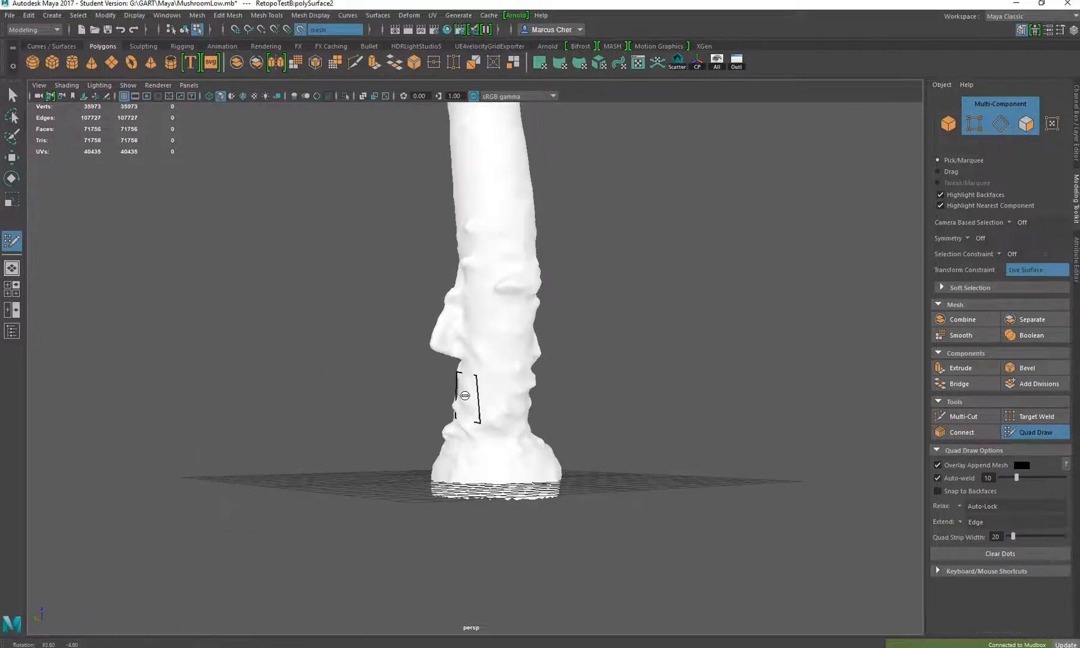
Step: Continue the lowest row around the stalk with two more quads joined to the existing ones
left_click(511, 379)
left_click(514, 419)
left_click(494, 397, "shift")
left_click_drag(530, 406, 503, 403, "alt")
left_click(518, 377)
left_click(531, 415)
left_click(494, 393, "shift")
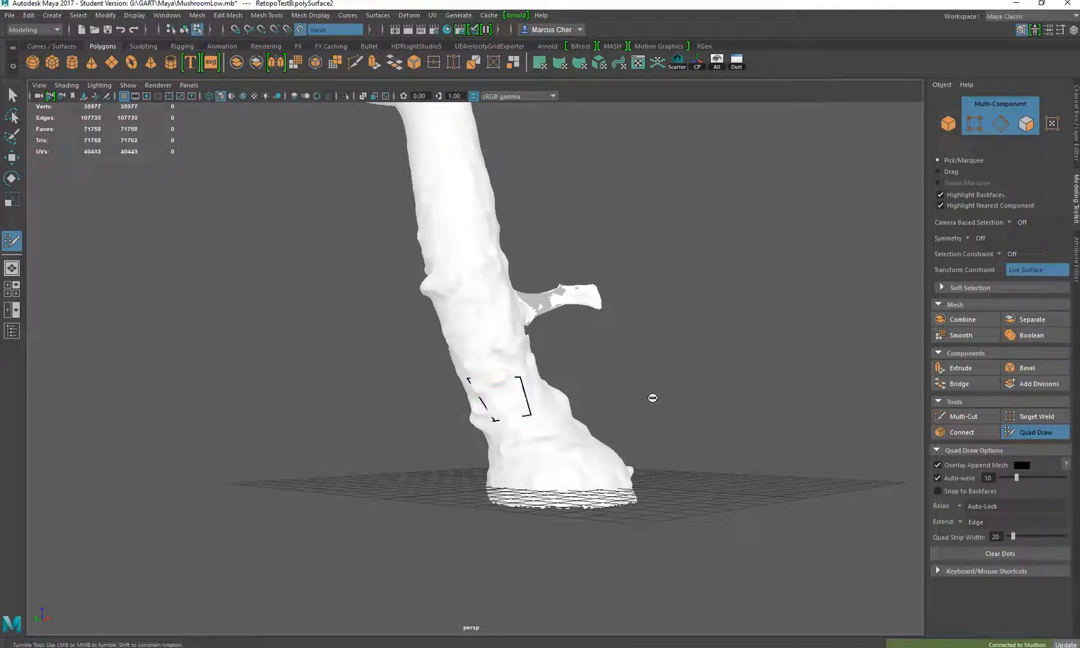
left_click_drag(604, 403, 535, 413, "alt")
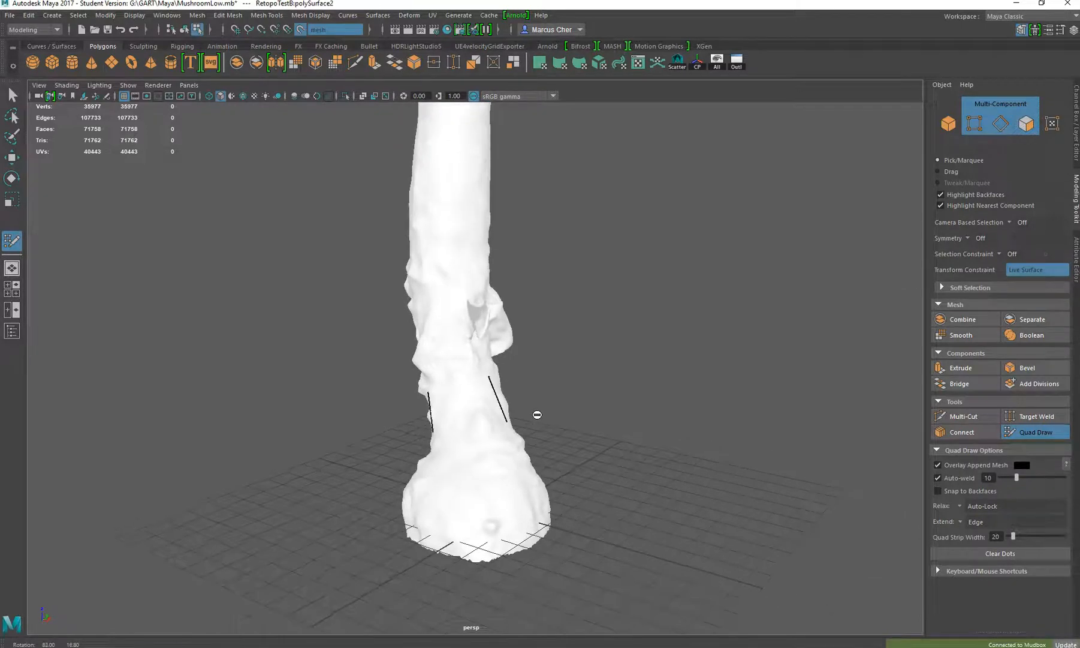
Step: Close the lowest ring of quads by filling the remaining gap on the branch side of the stalk
left_click(458, 385)
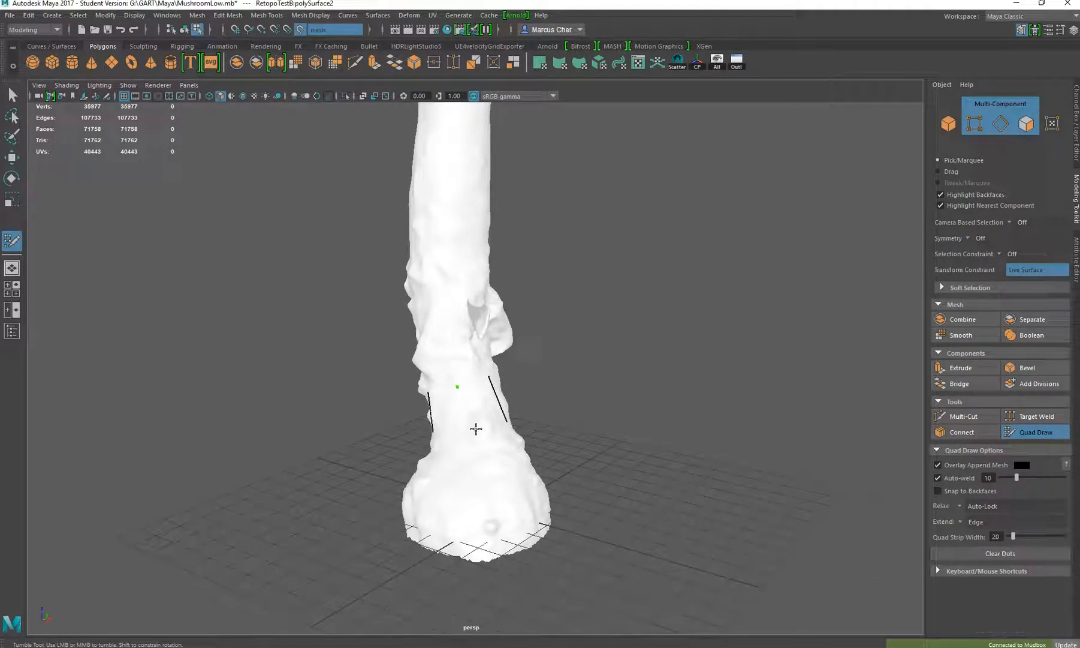
left_click(473, 429)
mouse_move(525, 416)
left_mouse_down("alt")
mouse_move(587, 418)
mouse_move(536, 403)
left_mouse_up("alt")
left_click(513, 410, "shift")
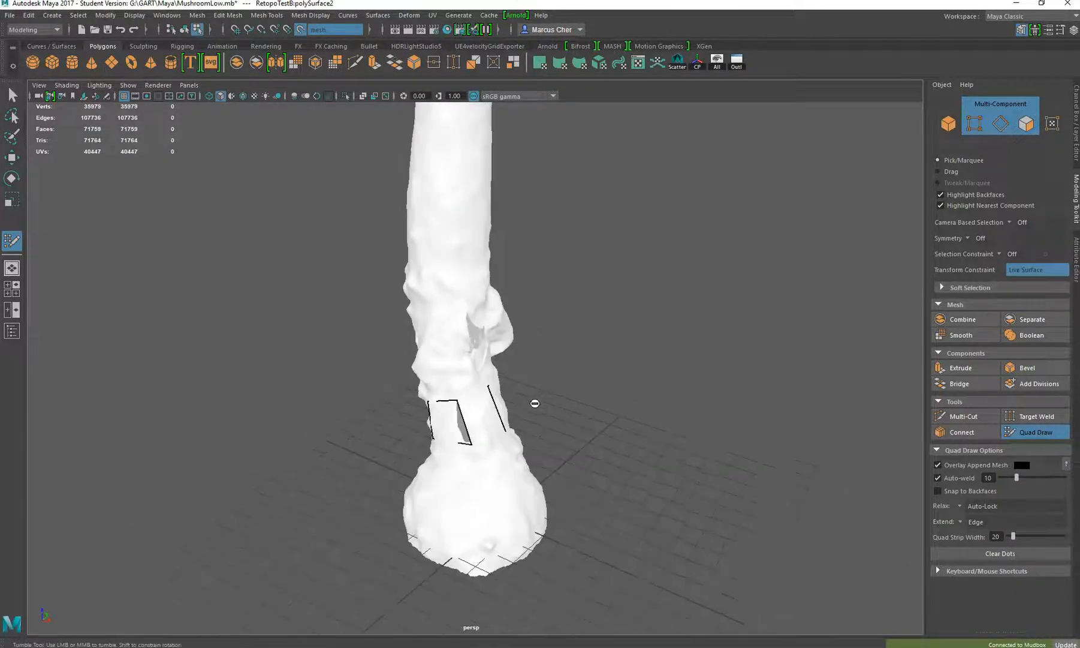
left_click(478, 414, "shift")
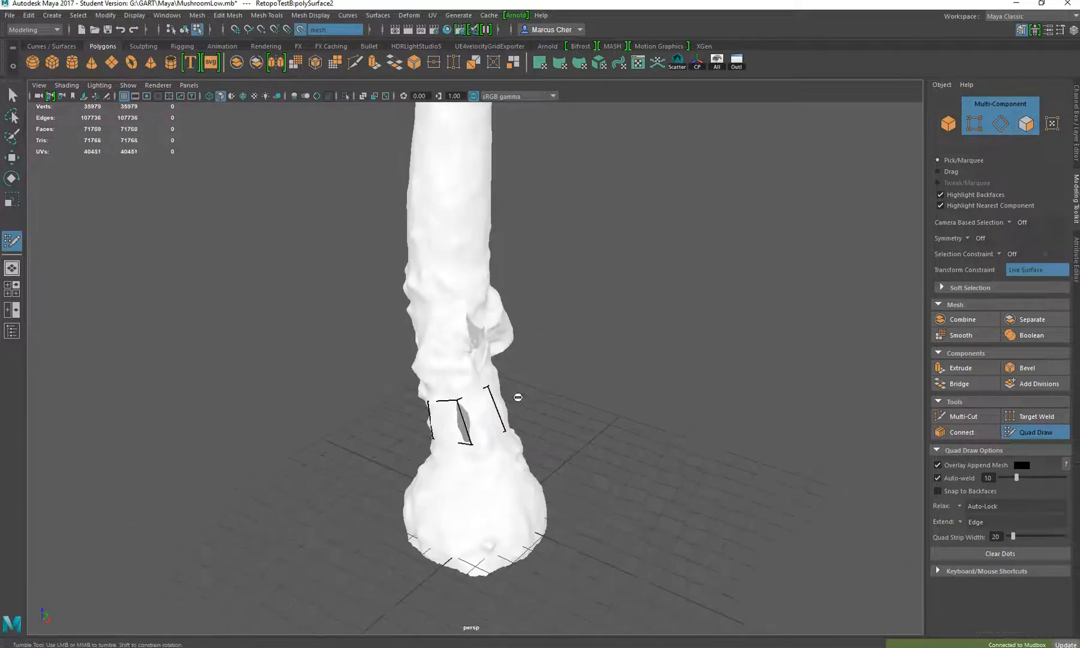
Step: Start a second row above the closed ring, adding three adjoining quads from below the branch around the stalk
left_click(447, 355)
left_click(459, 373, "shift")
left_click_drag(456, 397, 479, 391, "alt")
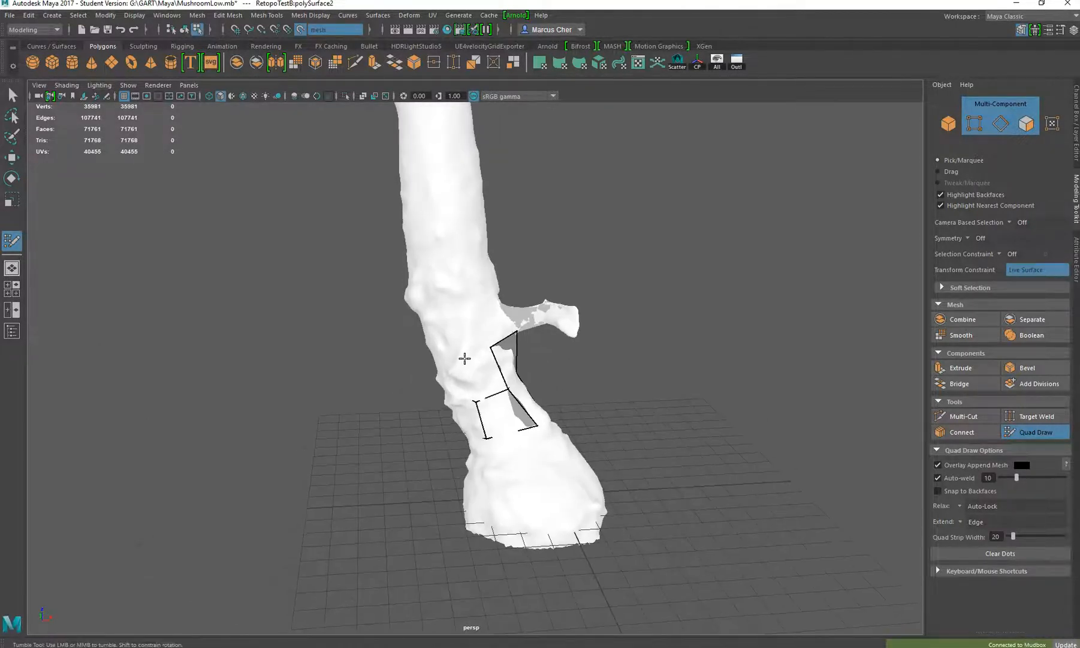
left_click(474, 371, "shift")
mouse_move(458, 379)
left_mouse_down("alt")
mouse_move(509, 379)
mouse_move(499, 383)
mouse_move(484, 342)
left_mouse_up("alt")
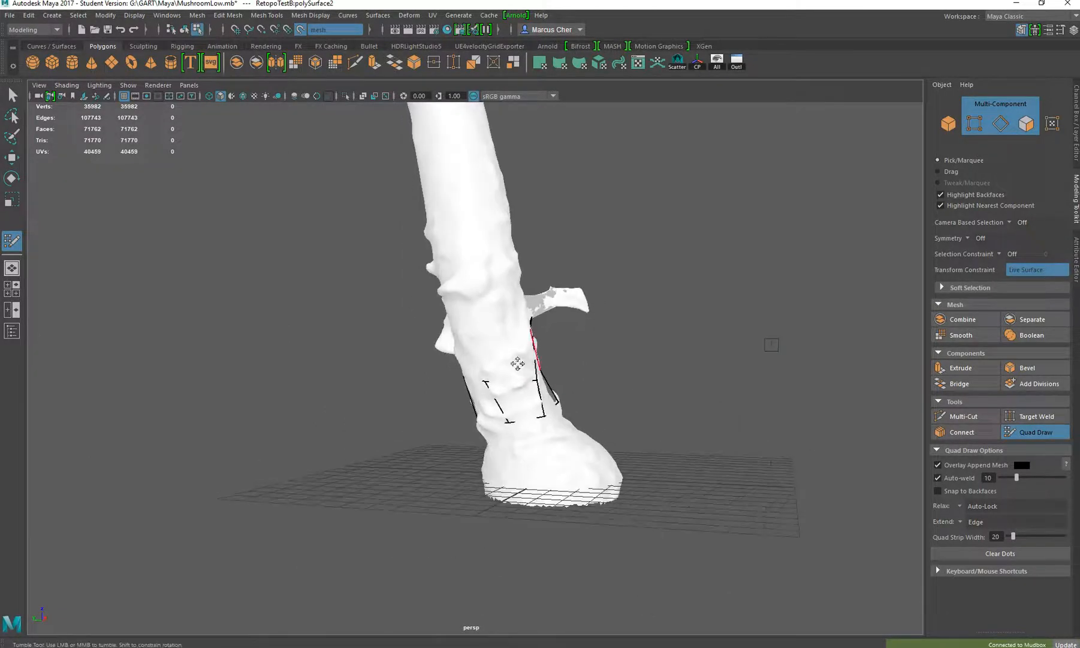
left_click(500, 357, "shift")
left_click_drag(436, 371, 517, 363, "alt")
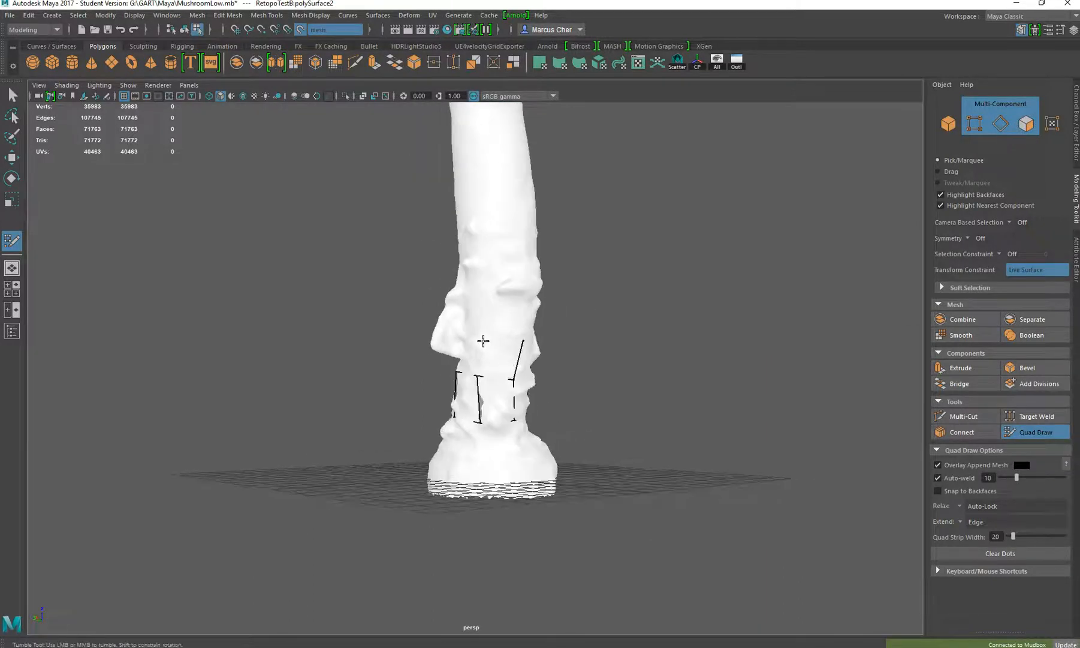
Step: Fill the remaining quads of the second row to close that ring around the stalk
left_click(498, 357, "shift")
mouse_move(497, 360)
left_mouse_down("alt")
mouse_move(539, 362)
mouse_move(480, 346)
left_mouse_up("alt")
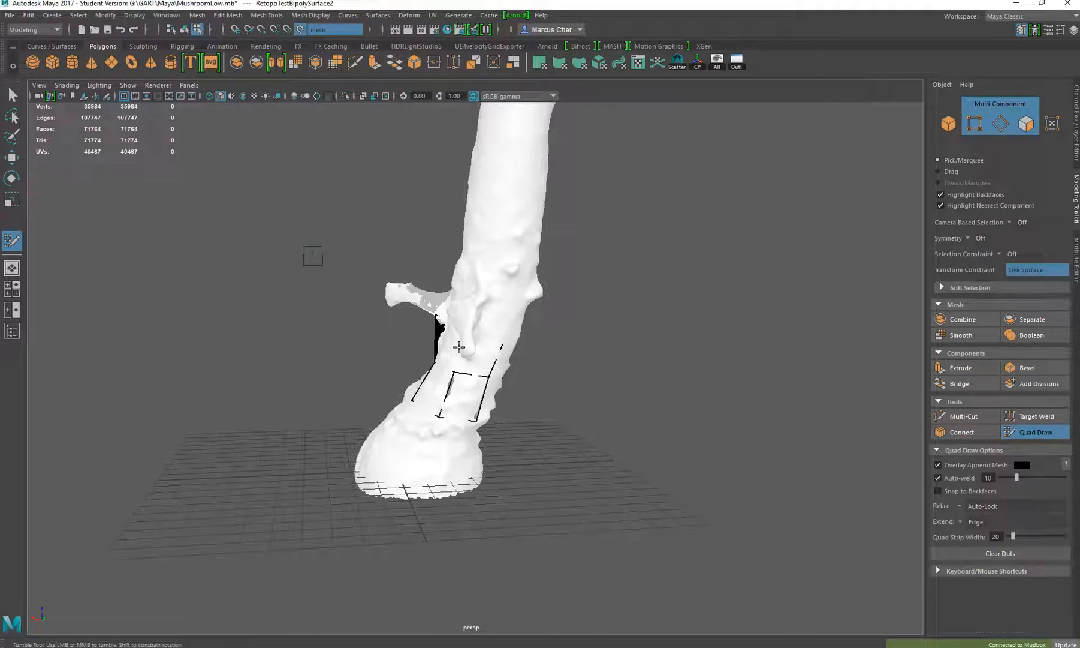
left_click(485, 359, "shift")
mouse_move(485, 359)
left_mouse_down("alt")
mouse_move(429, 356)
mouse_move(622, 337)
mouse_move(468, 334)
left_mouse_up("alt")
left_click(451, 350, "shift")
Step: Begin the third row with three quads above the second ring, working around the stalk away from the branch
left_click(457, 318)
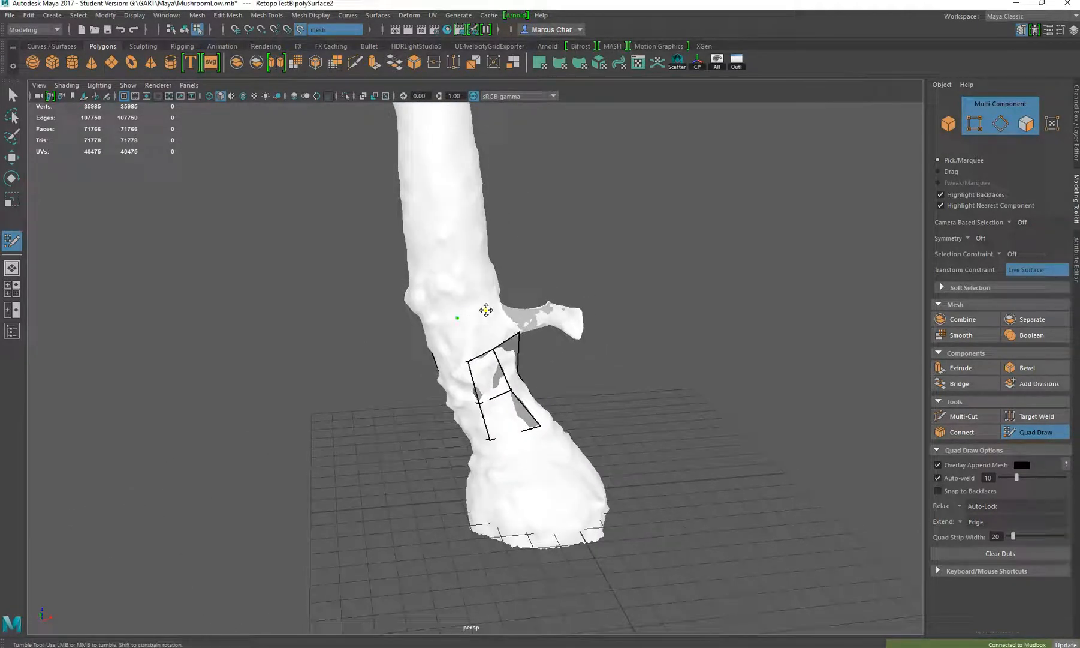
left_click(480, 333, "shift")
mouse_move(479, 333)
left_mouse_down("alt")
mouse_move(514, 337)
mouse_move(506, 324)
mouse_move(473, 323)
left_mouse_up("alt")
left_click(487, 325, "shift")
left_click(495, 323, "shift")
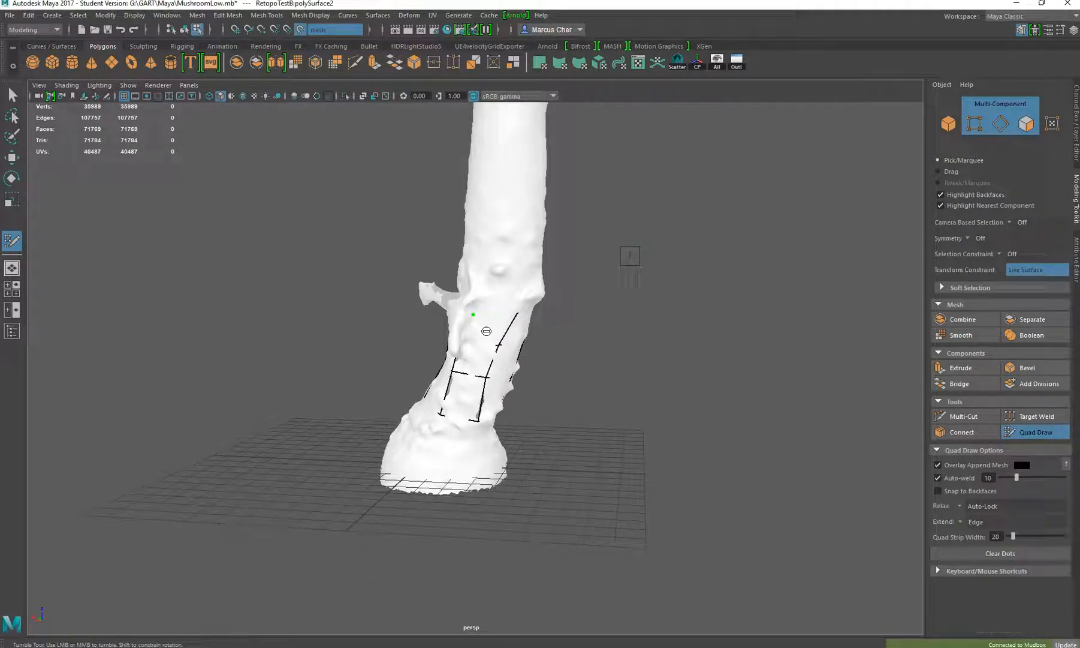
Step: Add a third-row quad beside the base of the branch, joining it to the dot placed above the branch
left_click_drag(460, 337, 468, 323, "alt")
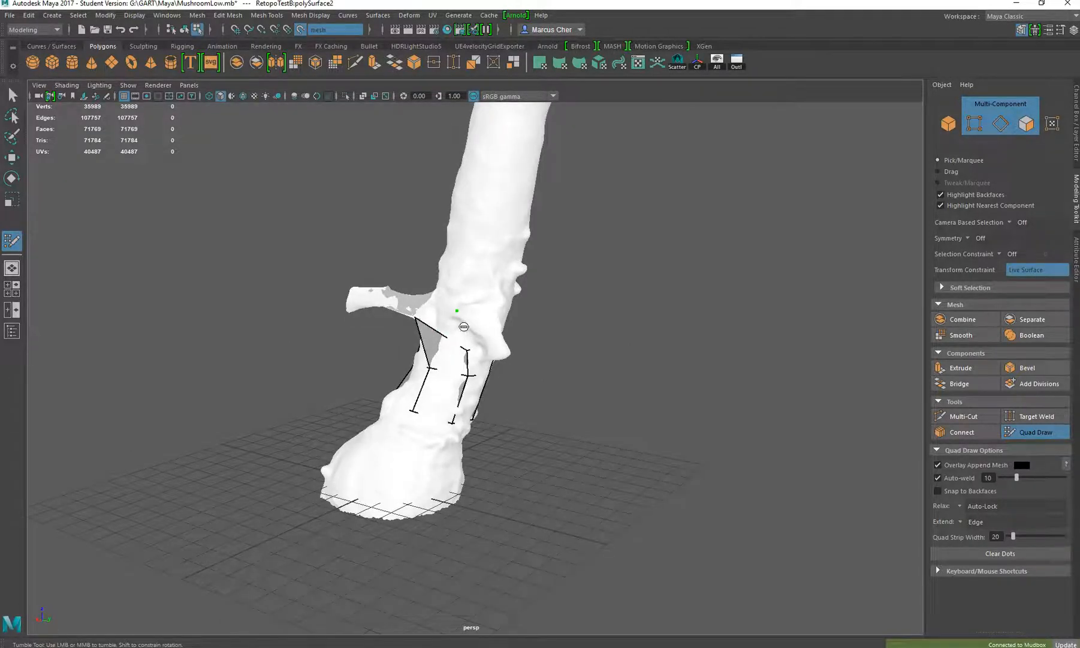
left_click_drag(464, 326, 456, 271, "alt")
right_click_drag(444, 270, 456, 269, "alt")
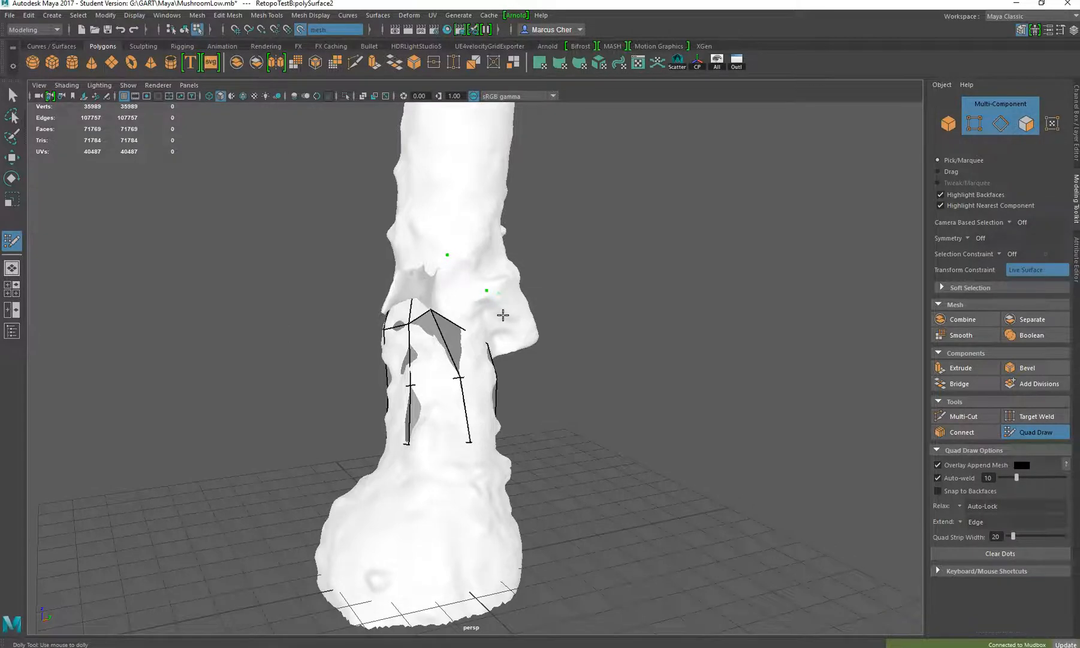
left_click_drag(503, 315, 449, 308, "alt")
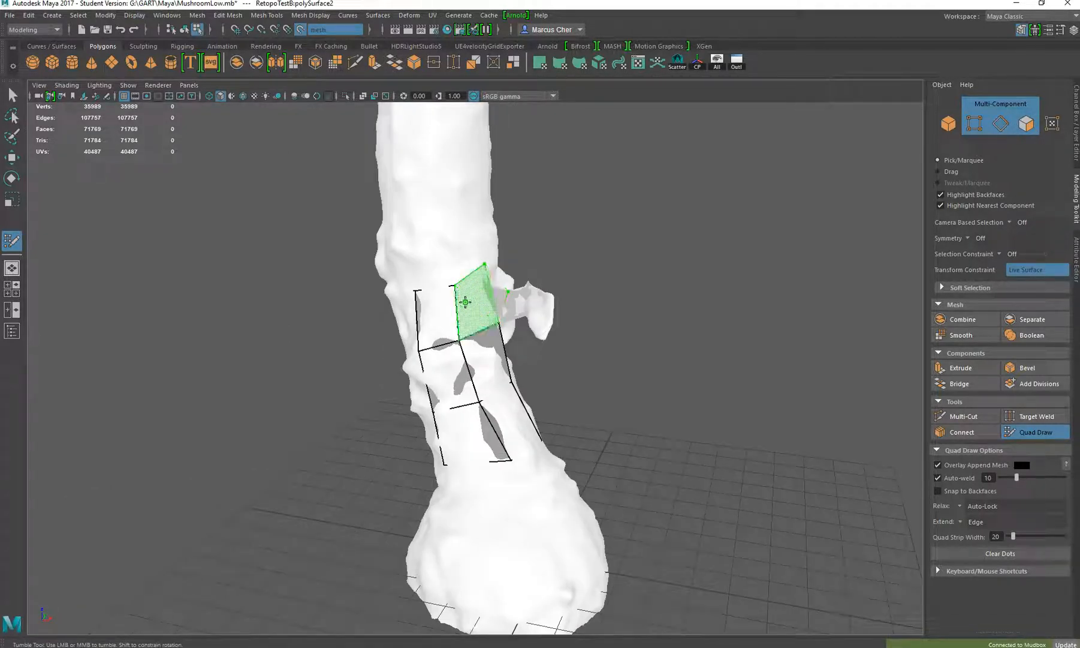
left_click(465, 302, "shift")
left_click_drag(593, 299, 458, 306, "alt")
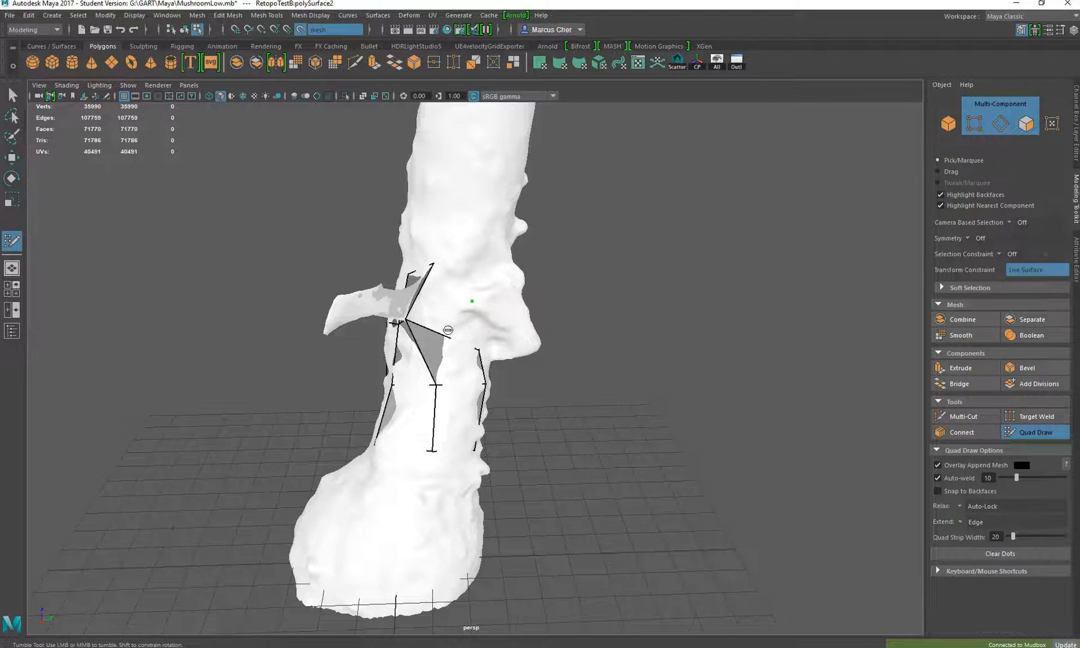
Step: Add three quads in a fourth row over the ridge and bumps on the side away from the branch
left_click_drag(436, 330, 511, 272, "alt")
middle_click_drag(511, 272, 519, 309, "alt")
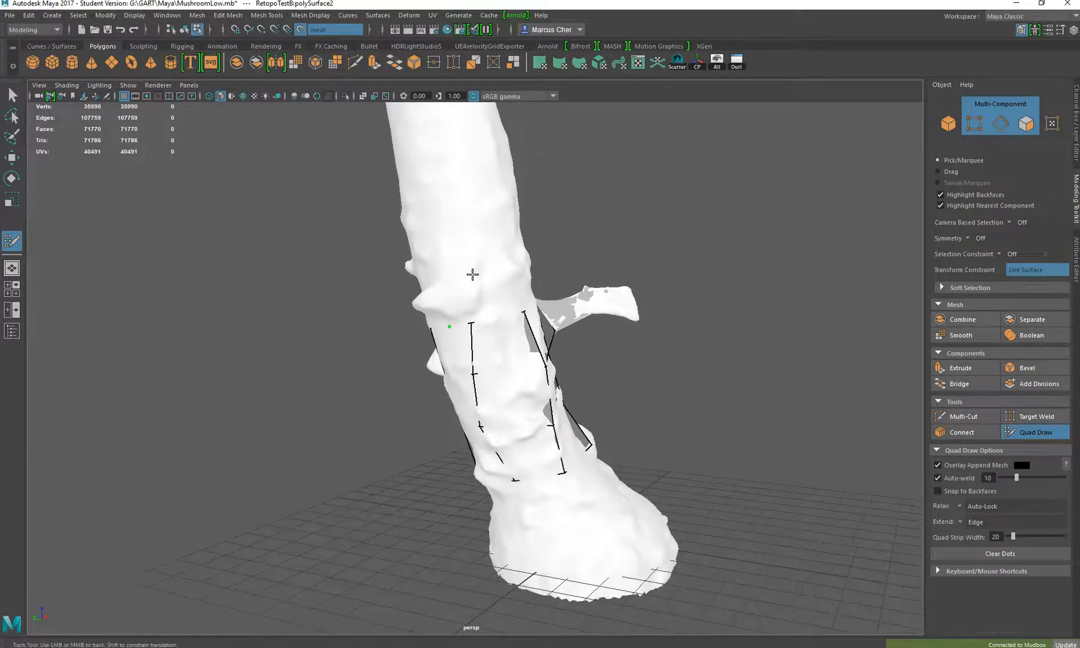
left_click(515, 263)
left_click(481, 287, "shift")
left_click_drag(480, 287, 503, 305, "alt")
left_click(510, 276, "shift")
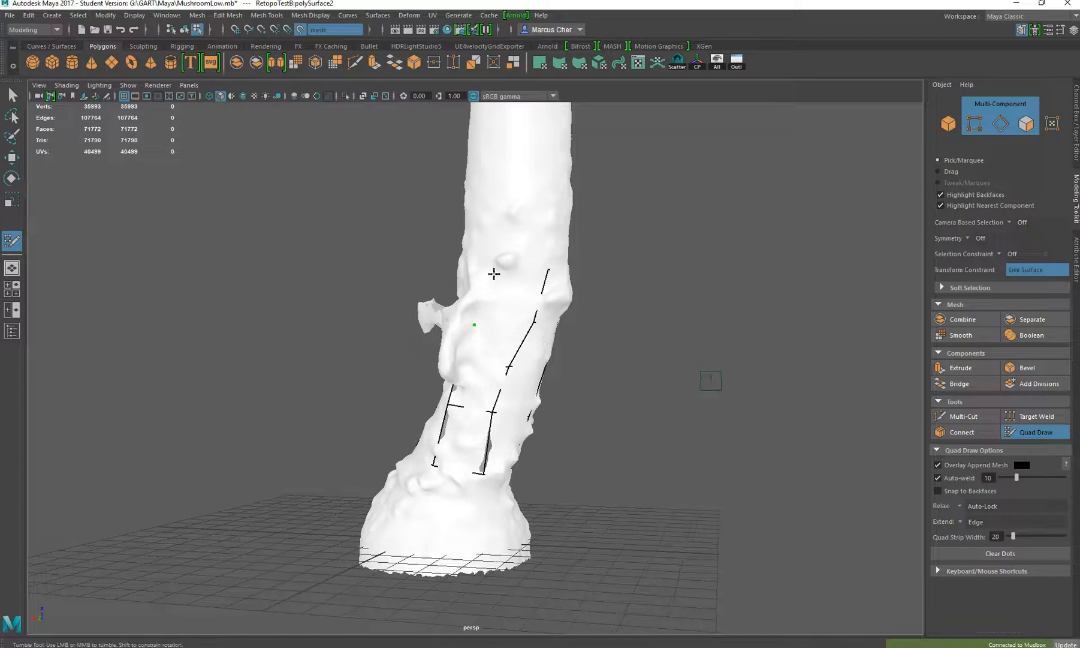
left_click(499, 294, "shift")
mouse_move(500, 294)
left_mouse_down("alt")
mouse_move(492, 311)
mouse_move(545, 299)
mouse_move(504, 252)
mouse_move(525, 248)
mouse_move(495, 248)
mouse_move(467, 212)
left_mouse_up("alt")
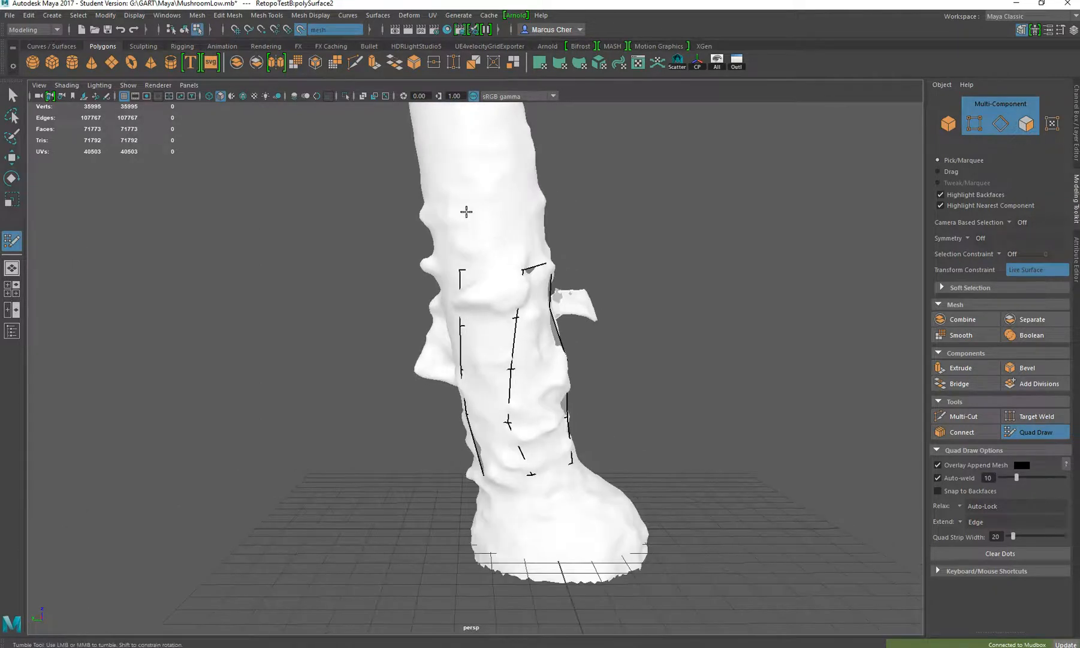
Step: Start a fifth row above the ridge with three adjoining quads running toward the branch side
left_click(462, 210)
left_click(484, 231, "shift")
left_click_drag(605, 223, 450, 237, "alt")
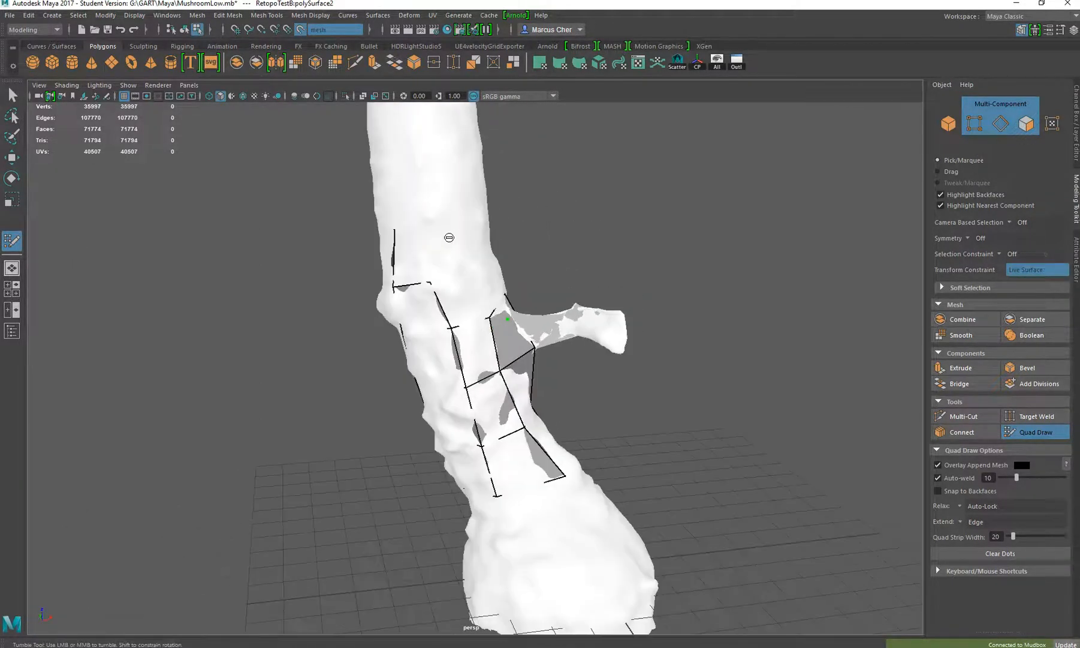
left_click(411, 257, "shift")
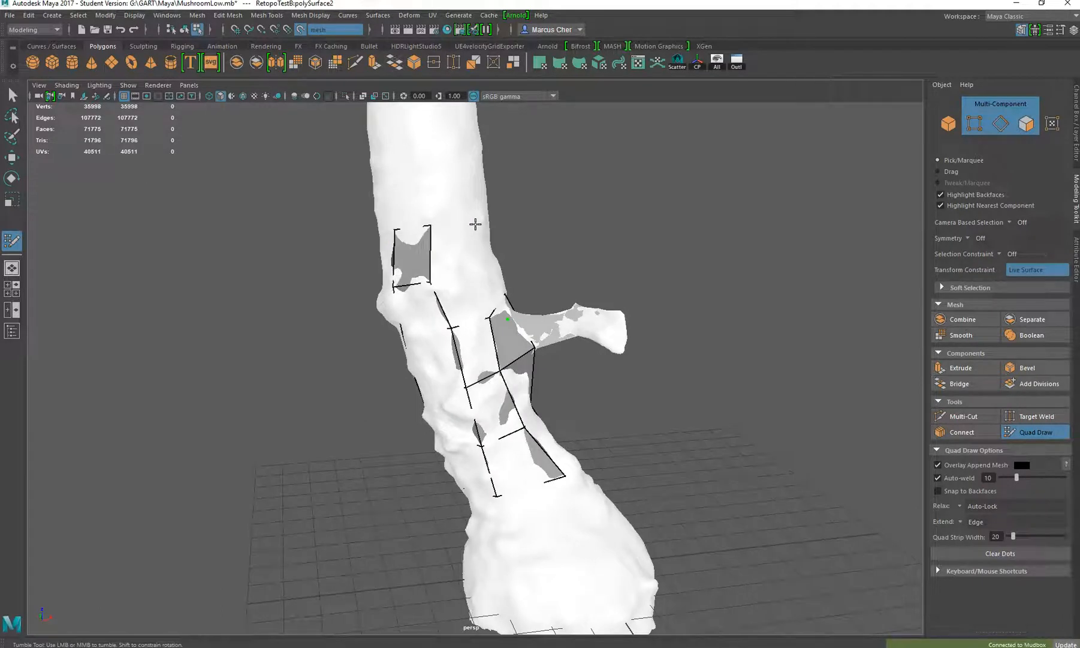
left_click(470, 220)
left_click(453, 255, "shift")
left_click_drag(526, 228, 429, 241, "alt")
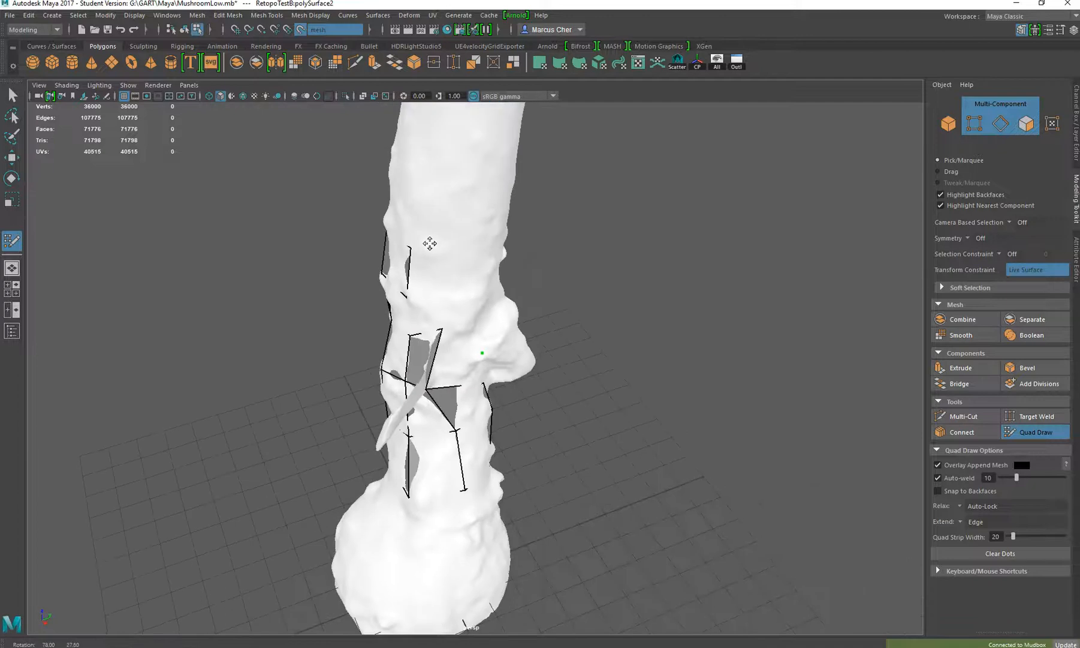
Step: Carry the fifth row over the area above the branch with two more quads
left_click(461, 250)
left_click(460, 303)
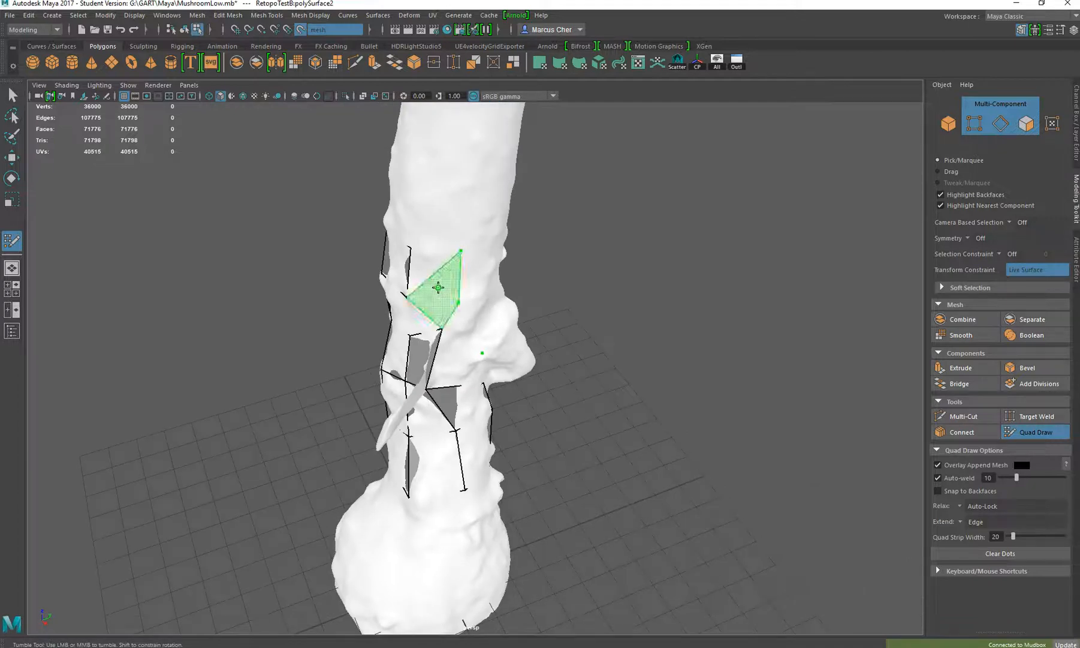
left_click(437, 273, "shift")
left_click_drag(499, 266, 485, 267, "alt")
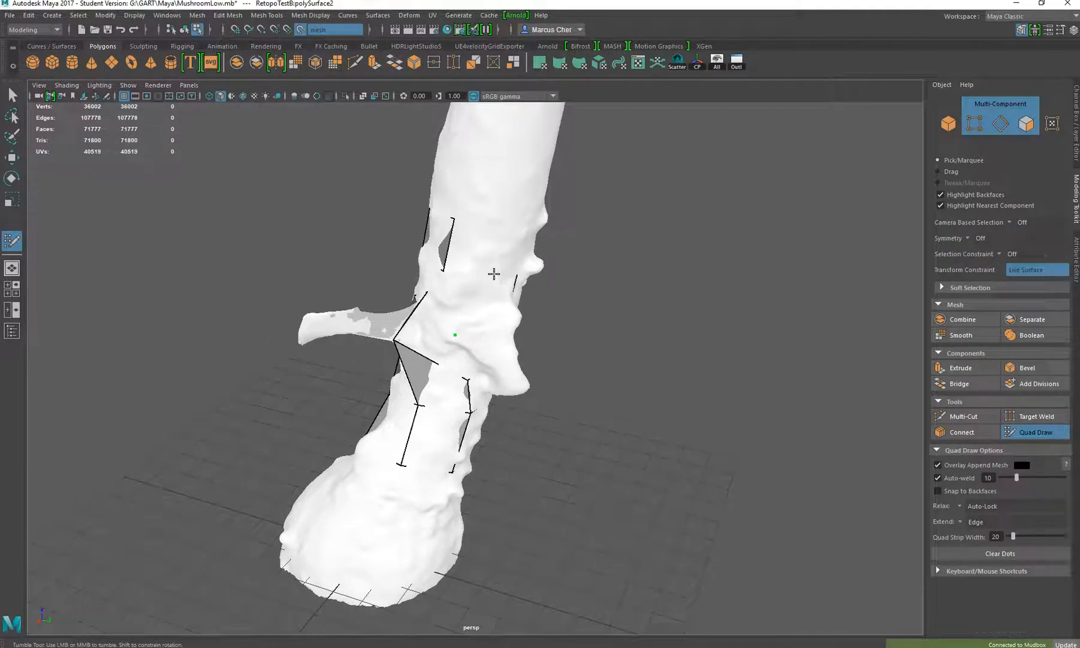
left_click(486, 275)
left_click(501, 221)
left_click(474, 242, "shift")
left_click_drag(495, 228, 502, 255, "alt")
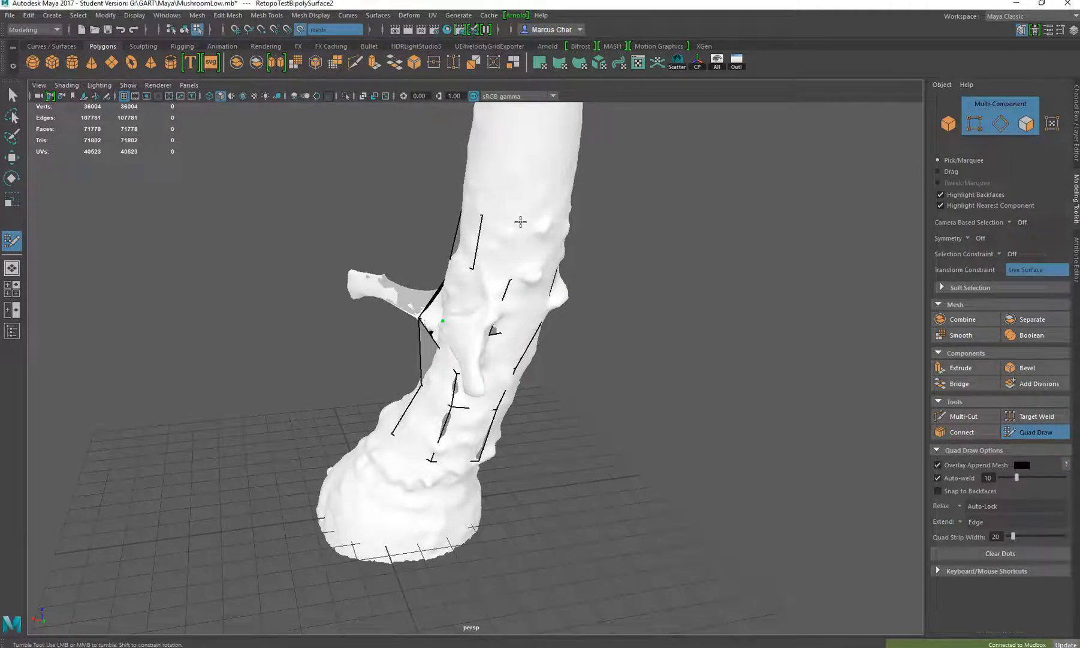
Step: Close the fifth row around the stalk with two quads over the small bumps above the large knob
left_click(521, 222)
left_click(503, 245, "shift")
left_click_drag(505, 242, 522, 243, "alt")
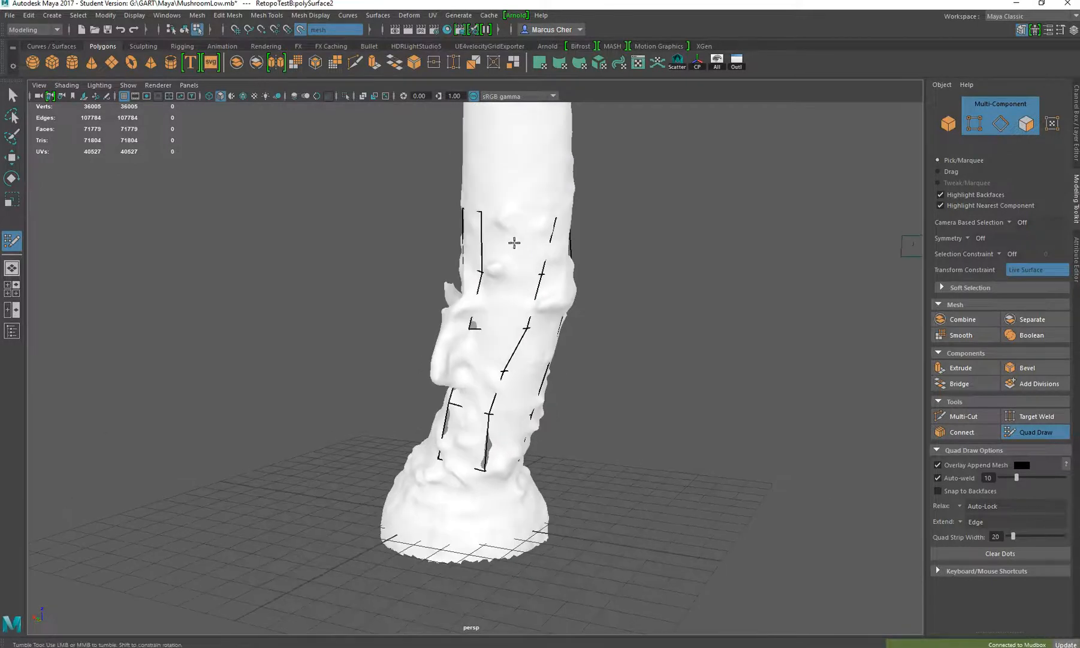
left_click(526, 239, "shift")
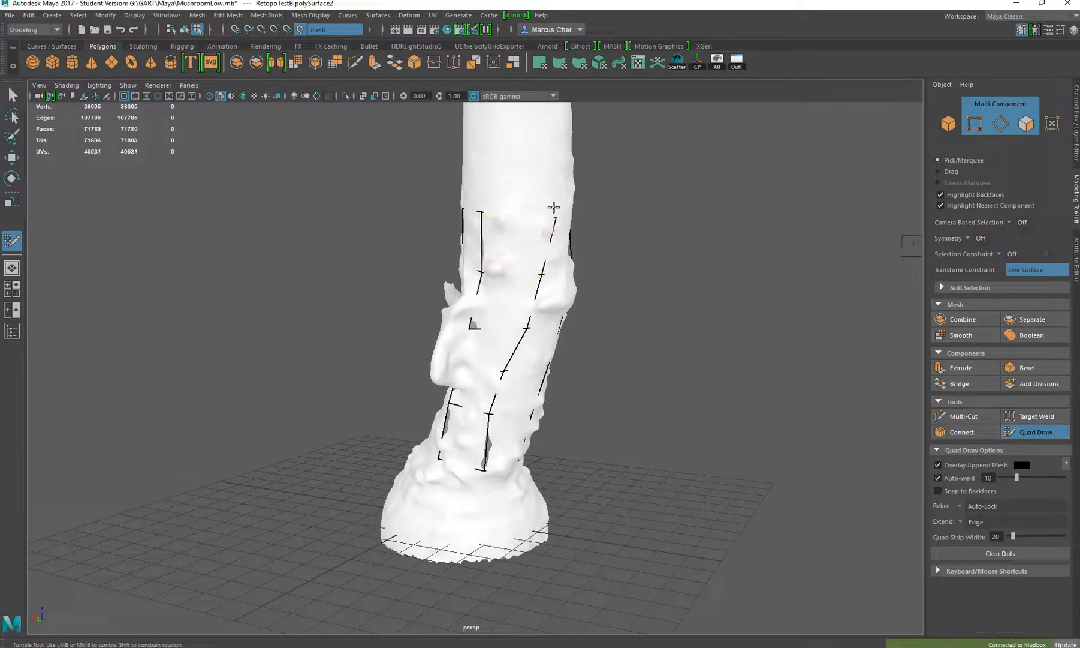
Step: Start a sixth row on the smooth part of the stalk with three adjoining quads above the fifth ring
left_click(558, 159)
left_click(499, 158)
left_click(536, 194, "shift")
left_click_drag(482, 189, 548, 189, "alt")
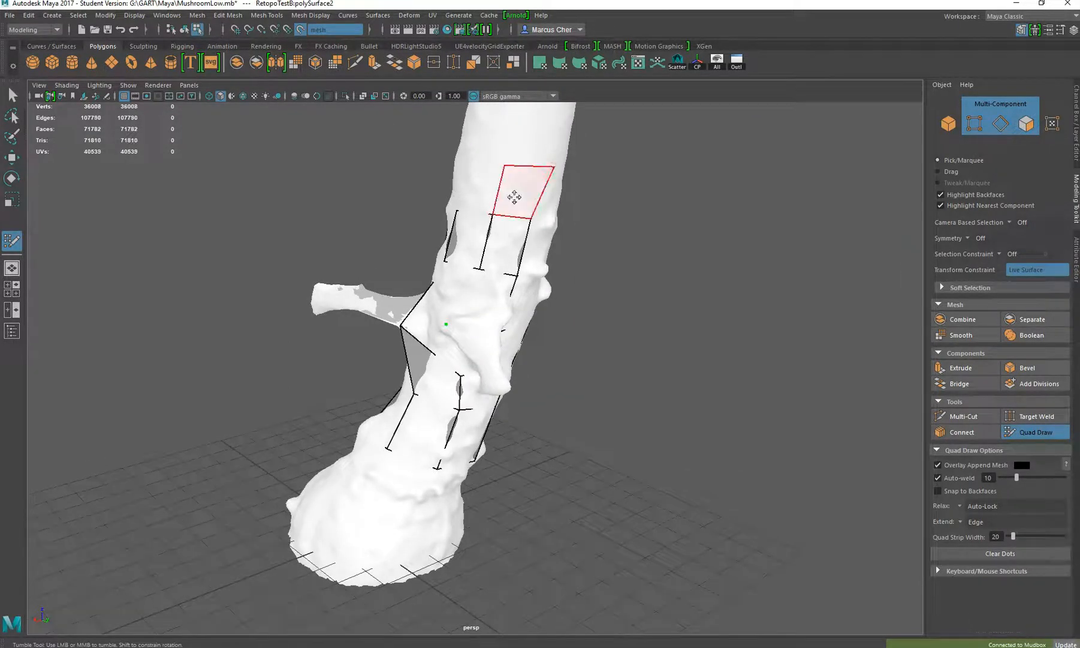
left_click(512, 193, "shift")
left_click_drag(511, 193, 513, 189, "alt")
left_click(482, 181, "shift")
left_click_drag(468, 202, 482, 200, "alt")
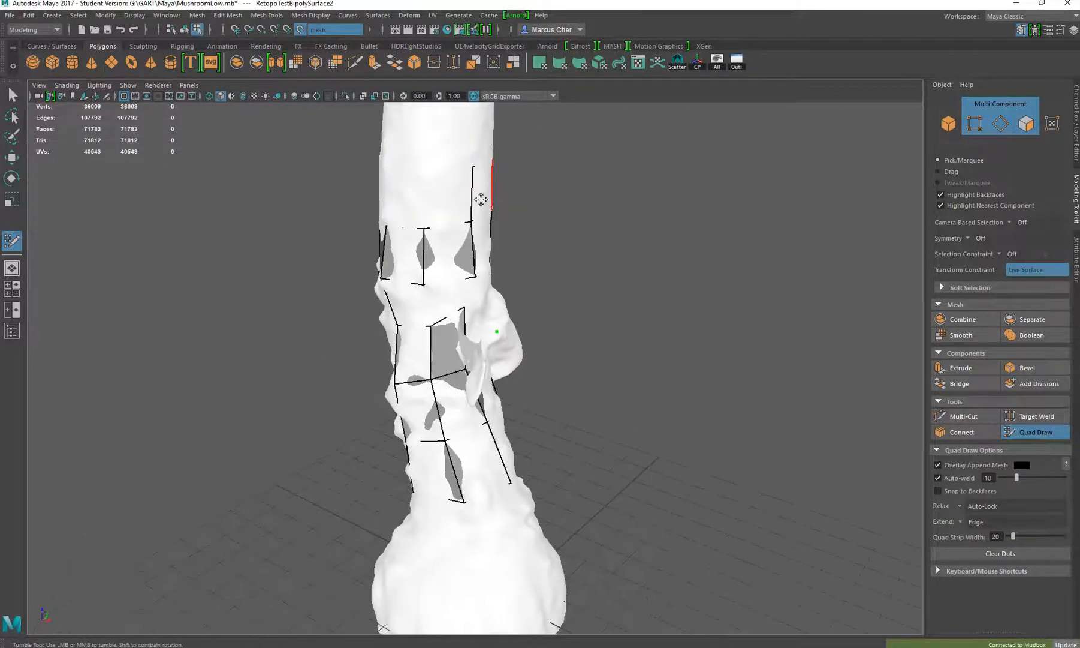
Step: Complete the sixth row around the back of the stalk with four more quads
left_click(429, 173)
left_click(450, 197, "shift")
mouse_move(441, 210)
left_mouse_down("alt")
mouse_move(452, 191)
mouse_move(475, 220)
mouse_move(481, 202)
left_mouse_up("alt")
left_click(455, 201, "shift")
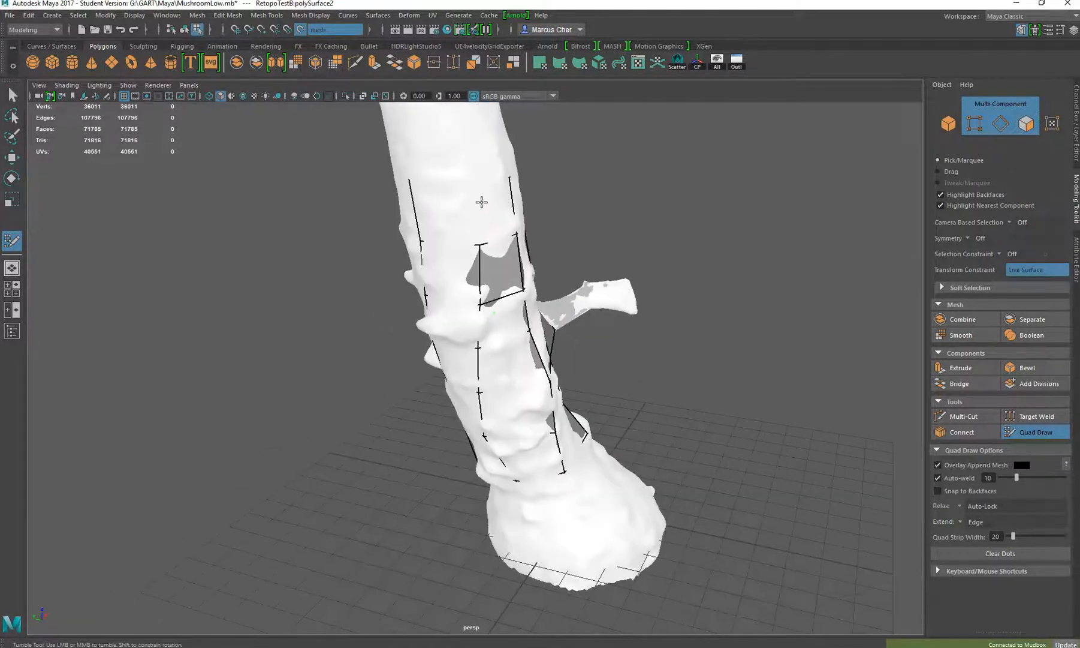
left_click(472, 186)
left_click(494, 210, "shift")
left_click(442, 203, "shift")
Step: Begin a seventh row higher up the stalk toward the cap with two adjoining quads
mouse_move(480, 220)
left_mouse_down("alt")
mouse_move(619, 210)
mouse_move(532, 196)
left_mouse_up("alt")
middle_click_drag(537, 190, 443, 323, "alt")
left_click(413, 258)
left_click(465, 259)
left_click(448, 286, "shift")
left_click_drag(484, 279, 418, 280, "alt")
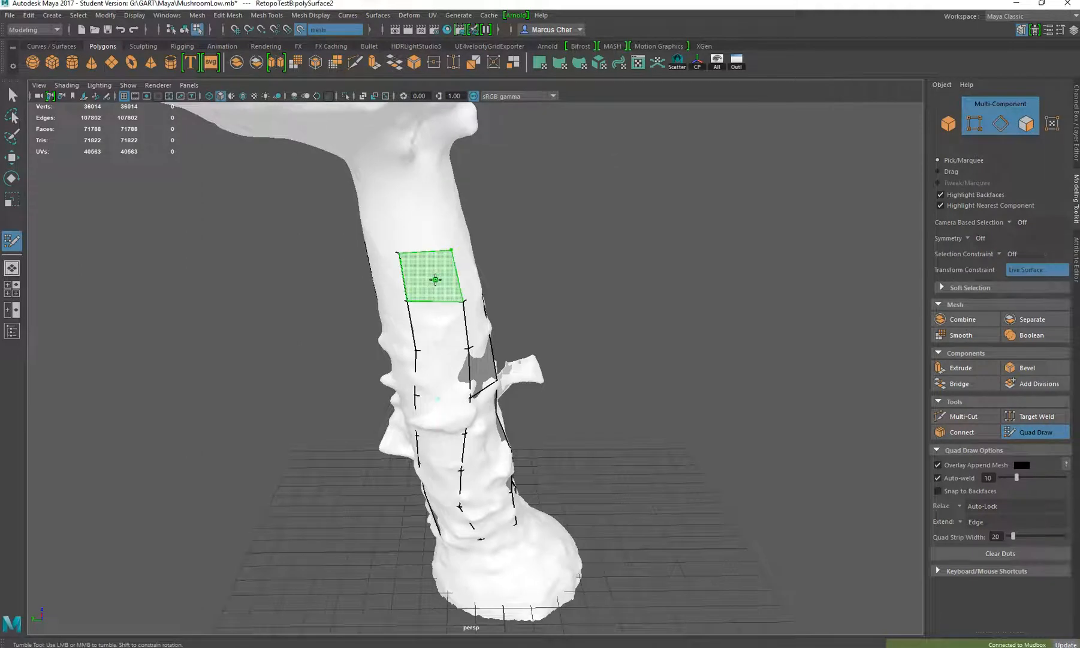
left_click(436, 279, "shift")
left_click_drag(555, 268, 454, 271, "alt")
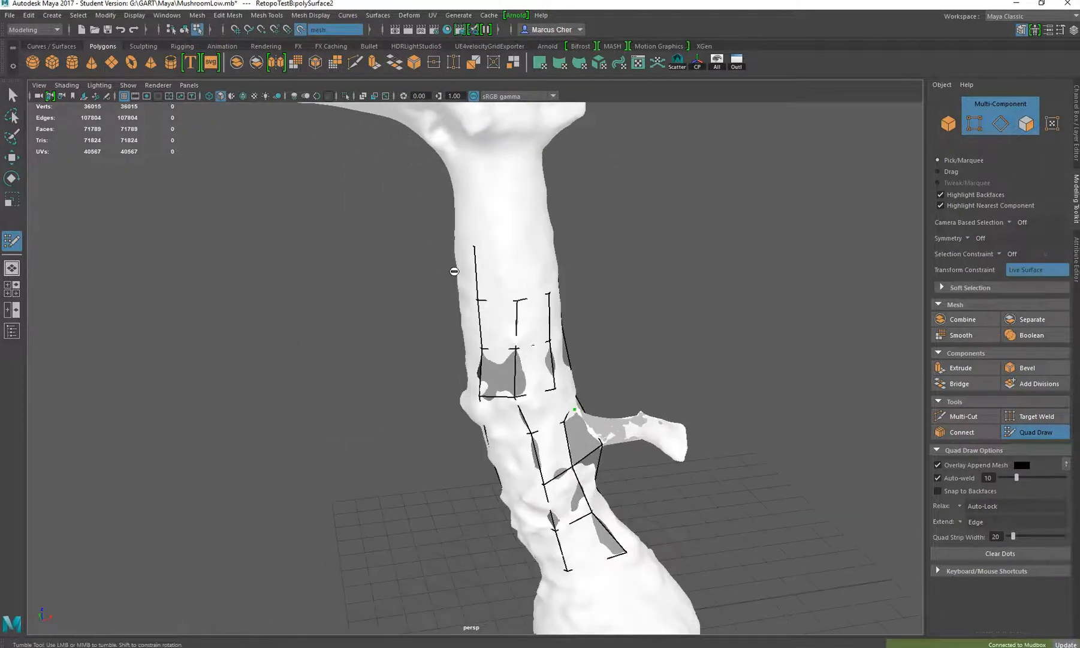
Step: Extend the seventh row around the stalk toward the branch side with three more quads
left_click(515, 249)
left_click(525, 260, "shift")
left_click(492, 273, "shift")
left_click_drag(622, 260, 506, 268, "alt")
left_click(528, 310, "shift")
left_click_drag(596, 280, 522, 271, "alt")
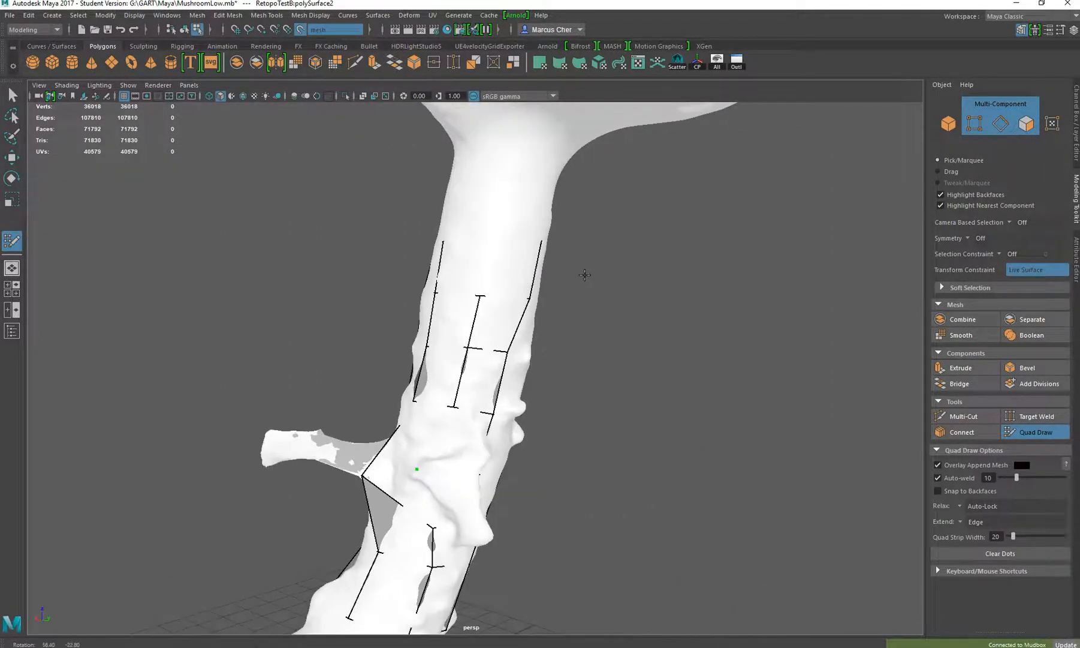
Step: Complete the seventh row of the stalk with two more quads and place one quad above it toward the cap
left_click(482, 256, "shift")
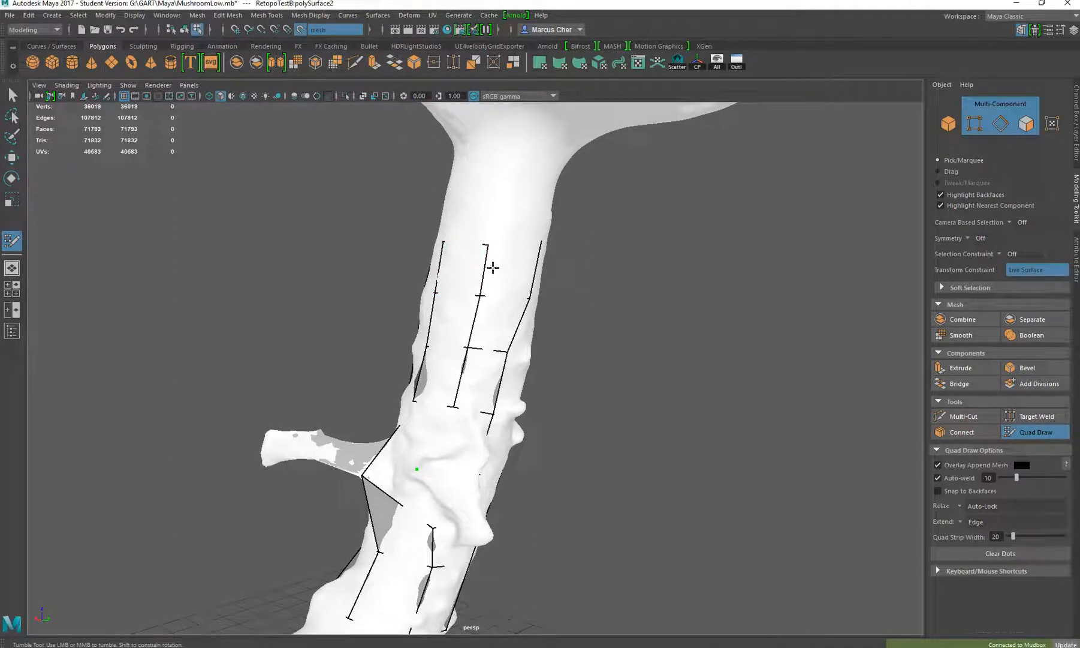
left_click(500, 263, "shift")
mouse_move(589, 257)
left_mouse_down("alt")
mouse_move(412, 258)
mouse_move(458, 227)
mouse_move(584, 317)
left_mouse_up("alt")
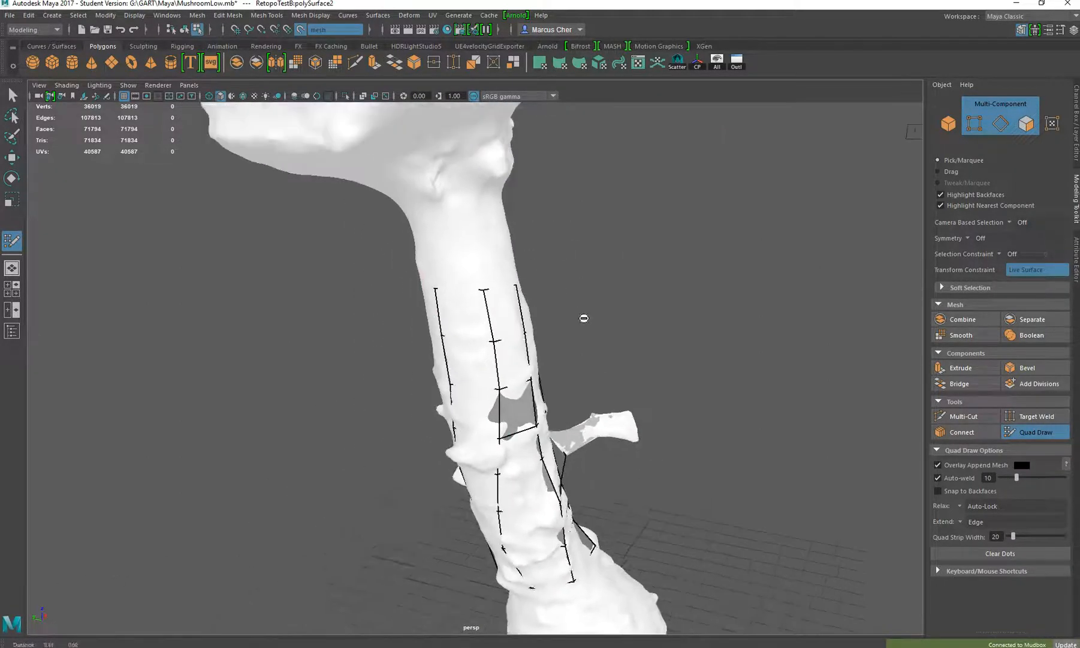
middle_click_drag(584, 318, 624, 365, "alt")
left_click(468, 282)
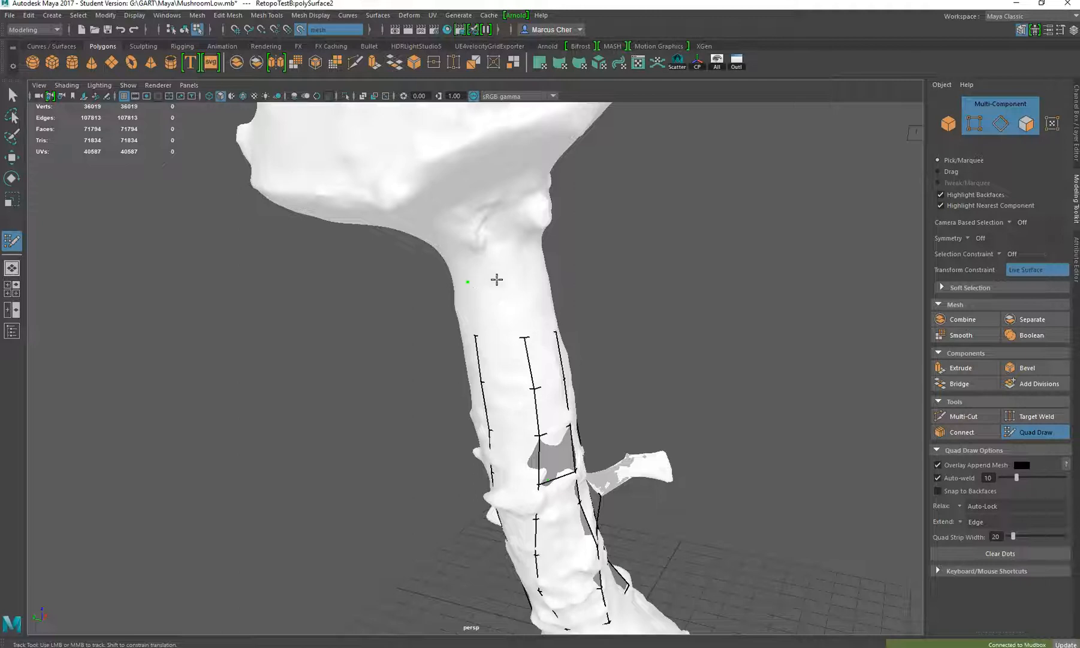
left_click(510, 282)
left_click(488, 309, "shift")
Step: Extend the single column of quads up the stalk and onto the cap's underside with three more quads
left_click_drag(515, 215, 463, 332, "alt")
left_click(470, 332)
left_click(525, 327)
left_click(504, 354, "shift")
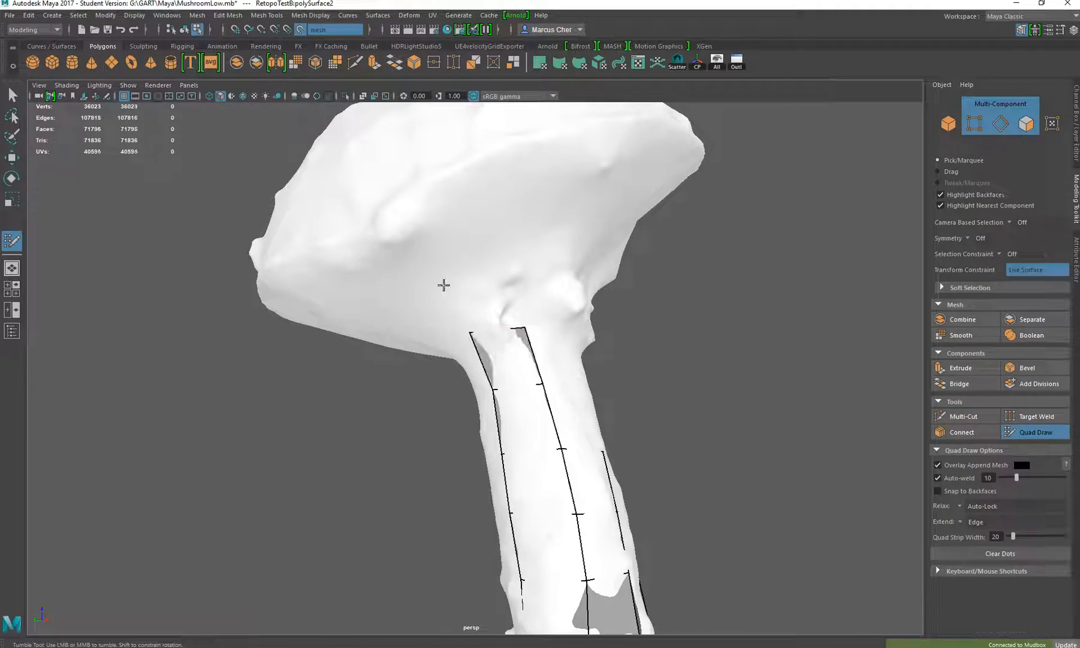
left_click(507, 274)
left_click(485, 298, "shift")
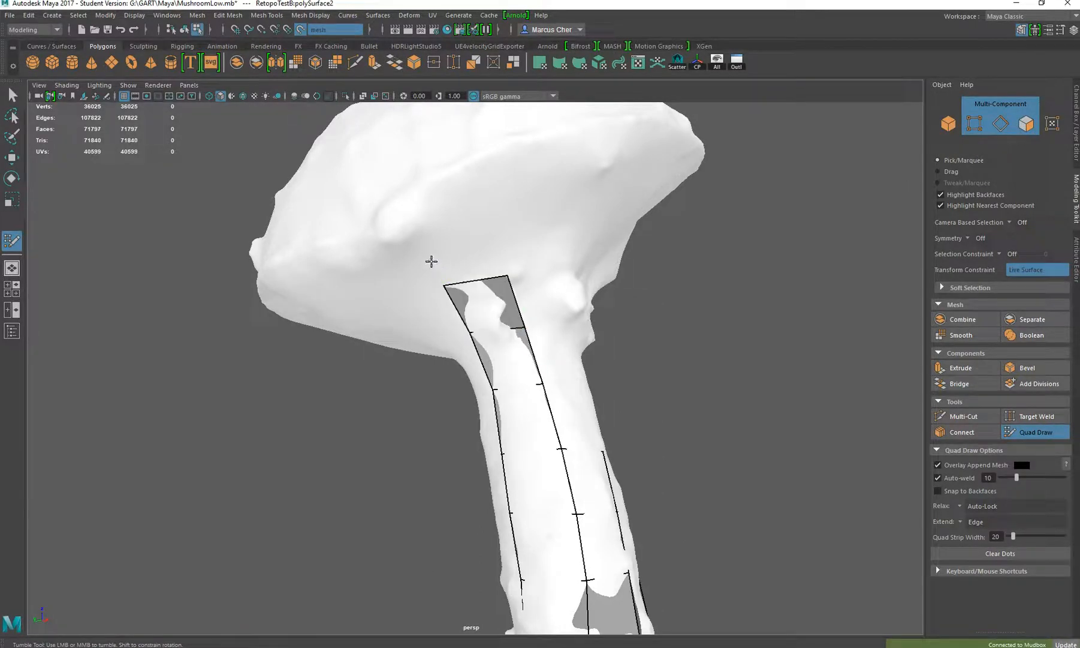
left_click(490, 232)
left_click(474, 247, "shift")
Step: Continue the column outward along the cap's underside and around its rim with three more quads
middle_click_drag(477, 235, 512, 331, "alt")
left_click(502, 347)
left_click(550, 356, "shift")
middle_click_drag(511, 284, 562, 348, "alt")
left_click(540, 346)
left_click(596, 329)
left_click(611, 276, "shift")
left_click_drag(644, 316, 563, 379, "alt")
left_click(566, 389)
left_click(622, 378)
left_click(588, 378, "shift")
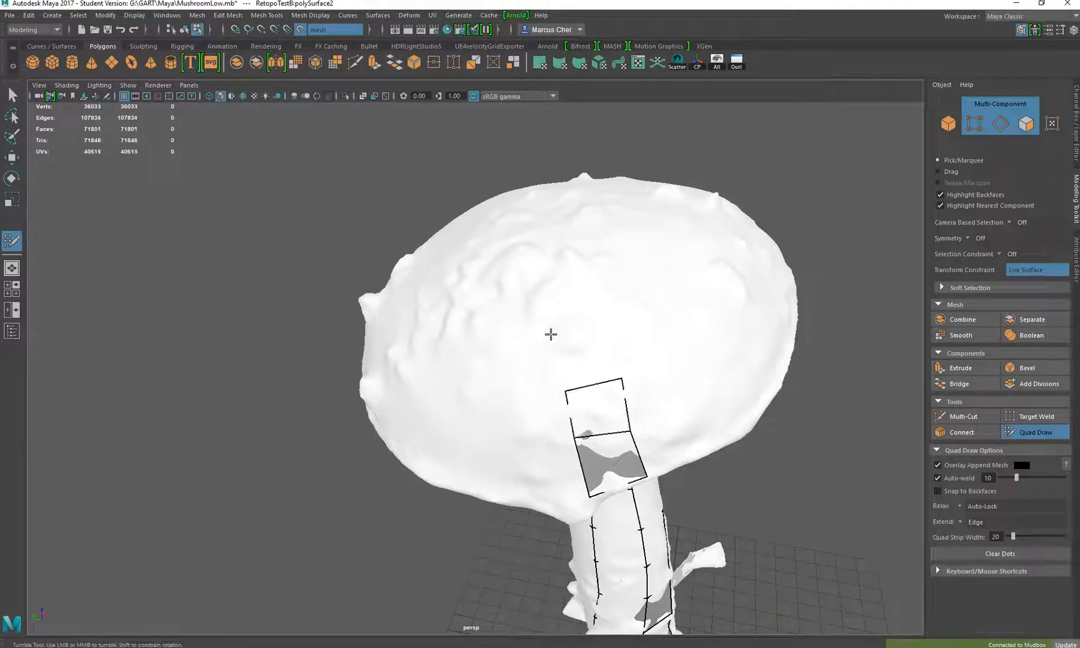
Step: Extend the column over the outer surface of the cap toward its crown with three more quads
left_click(608, 327)
left_click(588, 350, "shift")
left_click(539, 293)
left_click(591, 283)
left_click(561, 296, "shift")
left_click(557, 265, "shift")
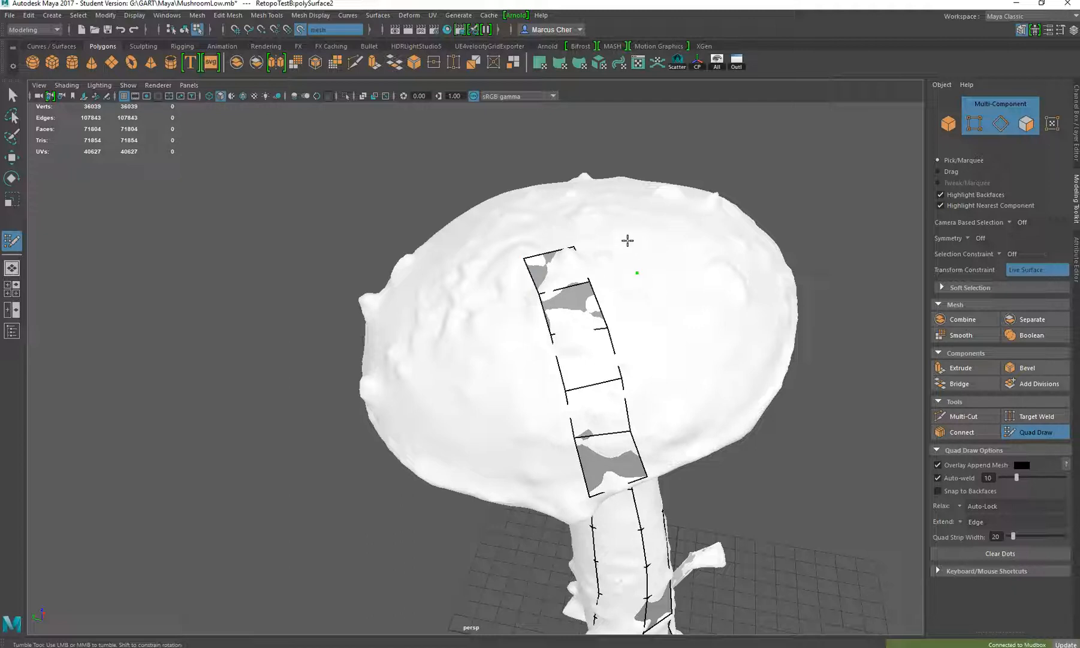
Step: Build a second column of four quads on the cap beside the first, working from the crown down toward the rim
left_click(599, 252, "shift")
left_click(650, 310)
left_click(672, 368)
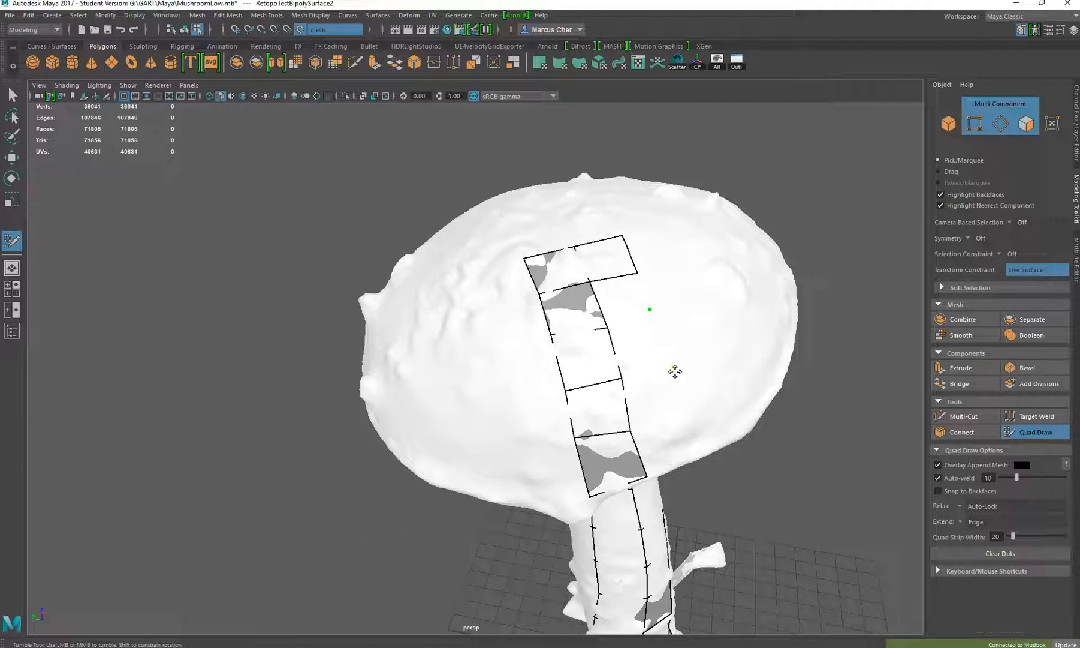
left_click(681, 411)
left_click(644, 395, "shift")
left_click(632, 352, "shift")
left_click(625, 294, "shift")
Step: Widen the cap patch near the rim with three more quads, redoing the lowest one after undoing it
mouse_move(702, 430)
left_mouse_down("alt")
mouse_move(634, 376)
mouse_move(639, 337)
left_mouse_up("alt")
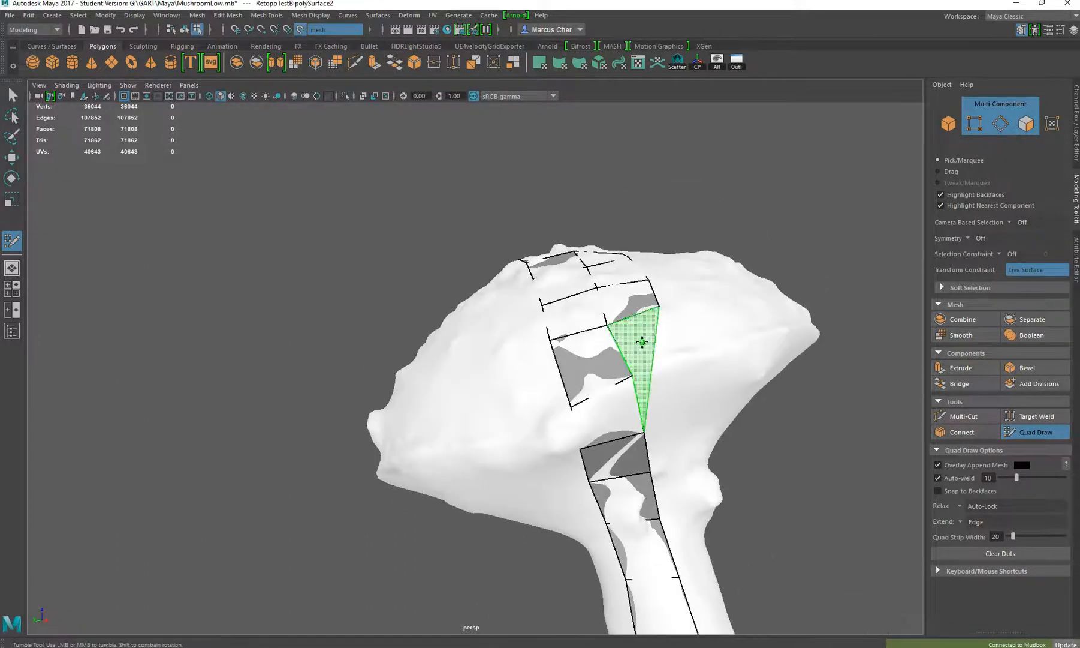
left_click(650, 341, "shift")
mouse_move(702, 385)
left_mouse_down("alt")
mouse_move(694, 390)
mouse_move(697, 364)
left_mouse_up("alt")
left_click(667, 447)
left_click(648, 425, "shift")
left_click(670, 499)
left_click(646, 473, "shift")
key("ctrl+z")
left_click(642, 471, "shift")
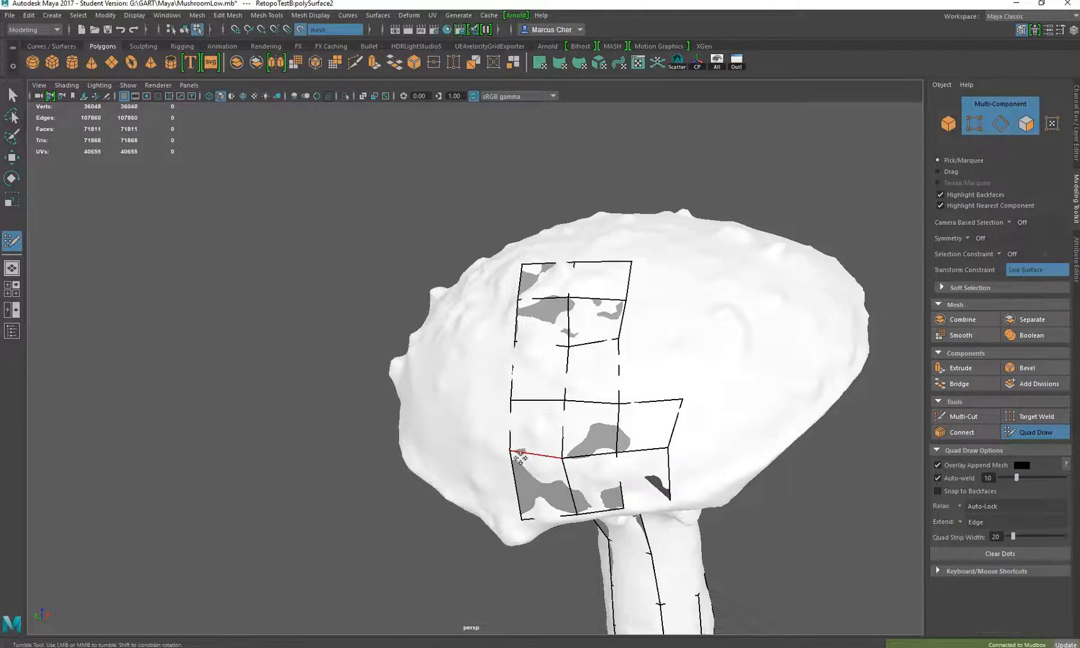
Step: Leave Quad Draw and show all hidden objects in the scene
scroll(521, 454, "down", 3)
left_click_drag(524, 460, 535, 383, "alt")
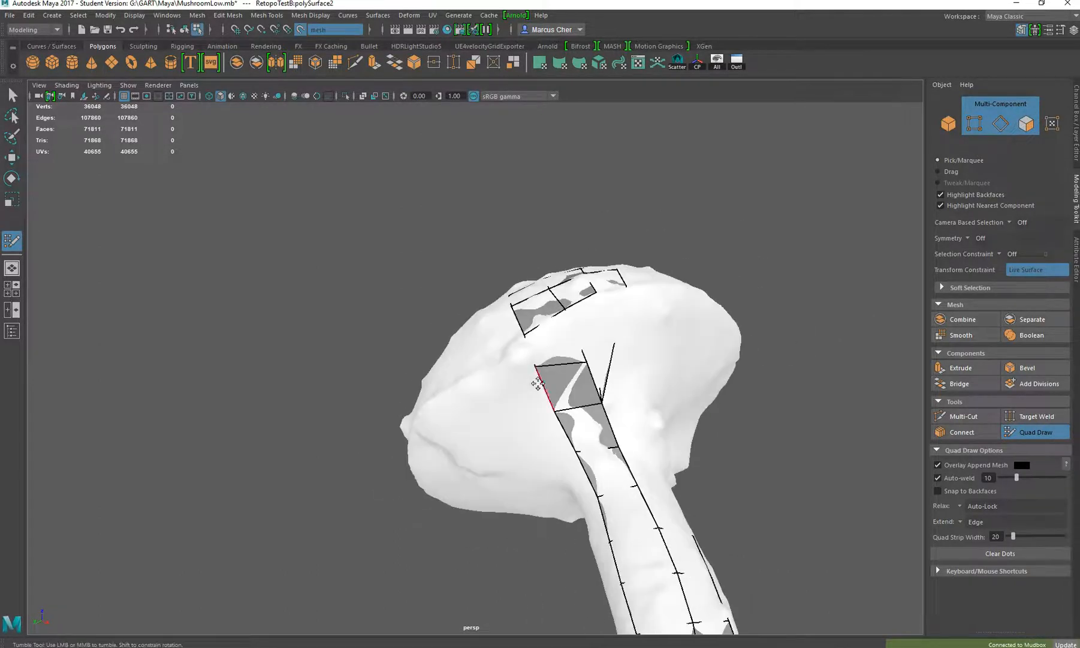
left_click_drag(625, 339, 527, 418, "alt")
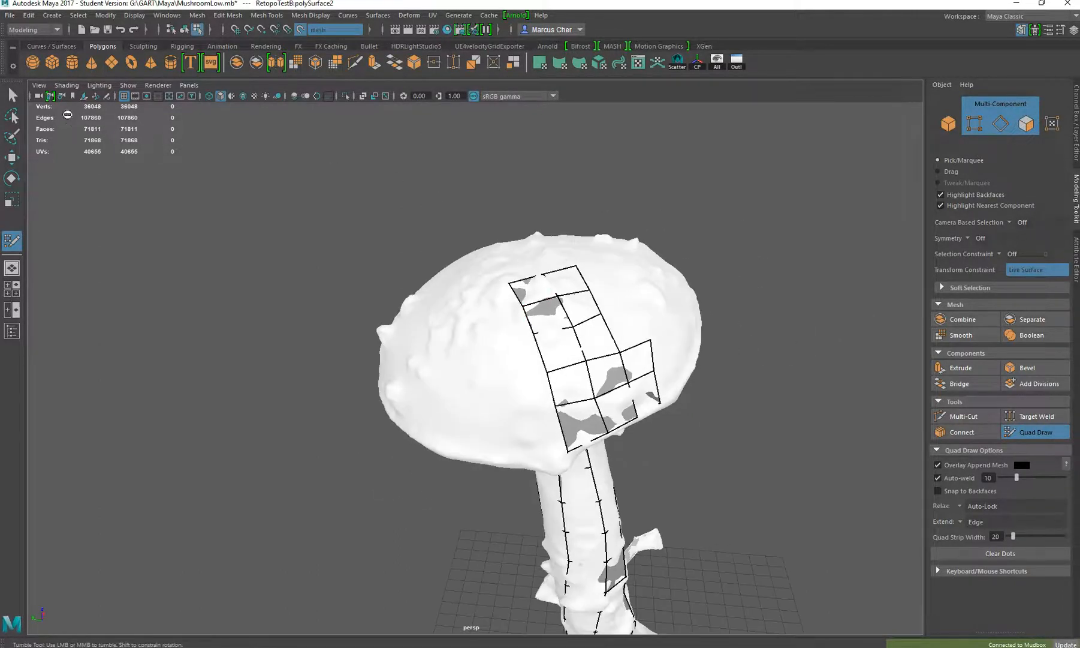
key("q")
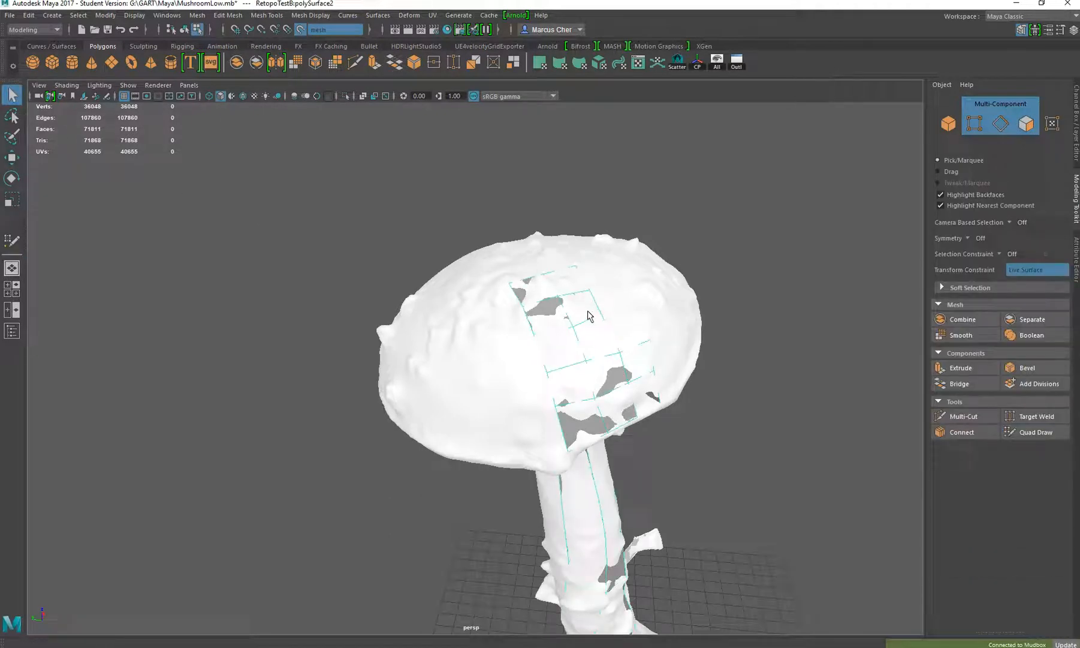
key("ctrl+h")
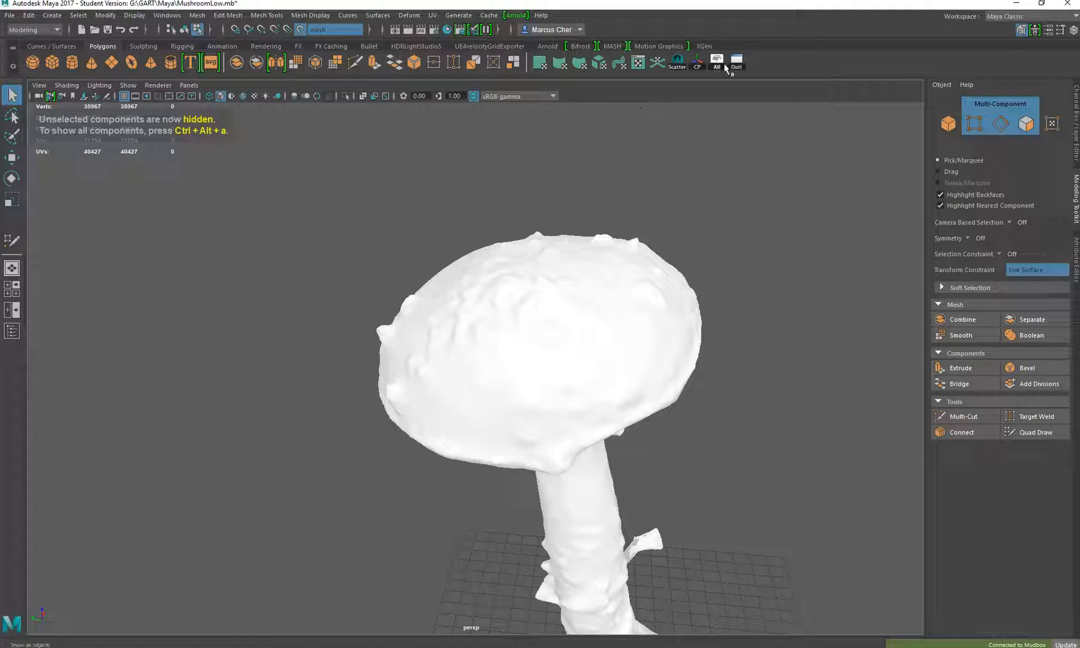
left_click(716, 64)
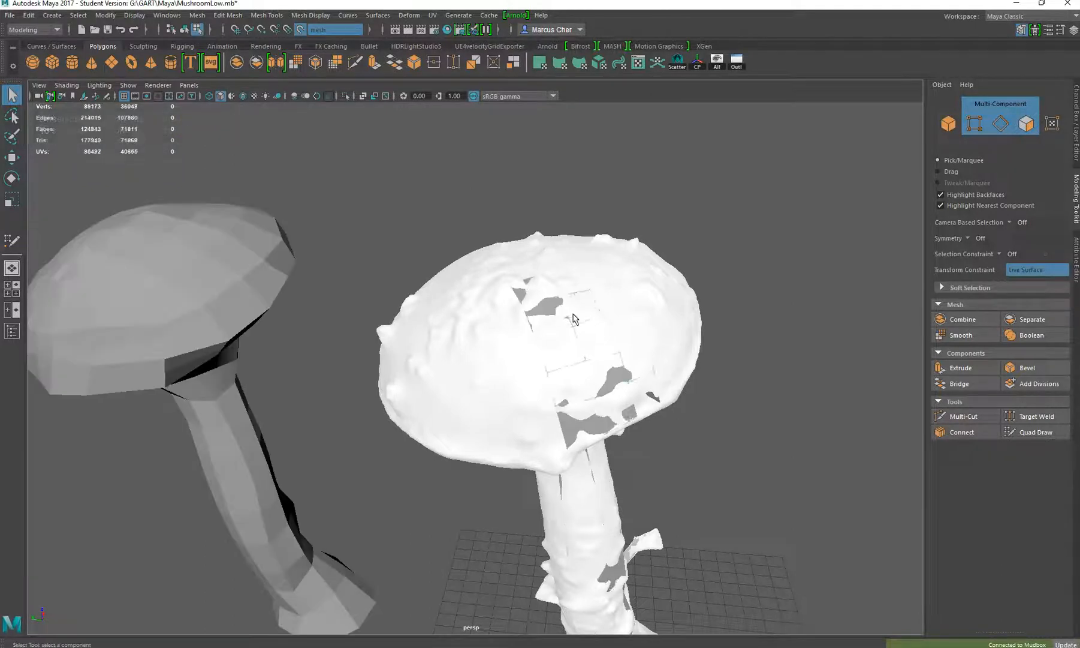
Step: Turn off the live surface and hide the high-poly mushroom
right_click_drag(475, 328, 464, 332)
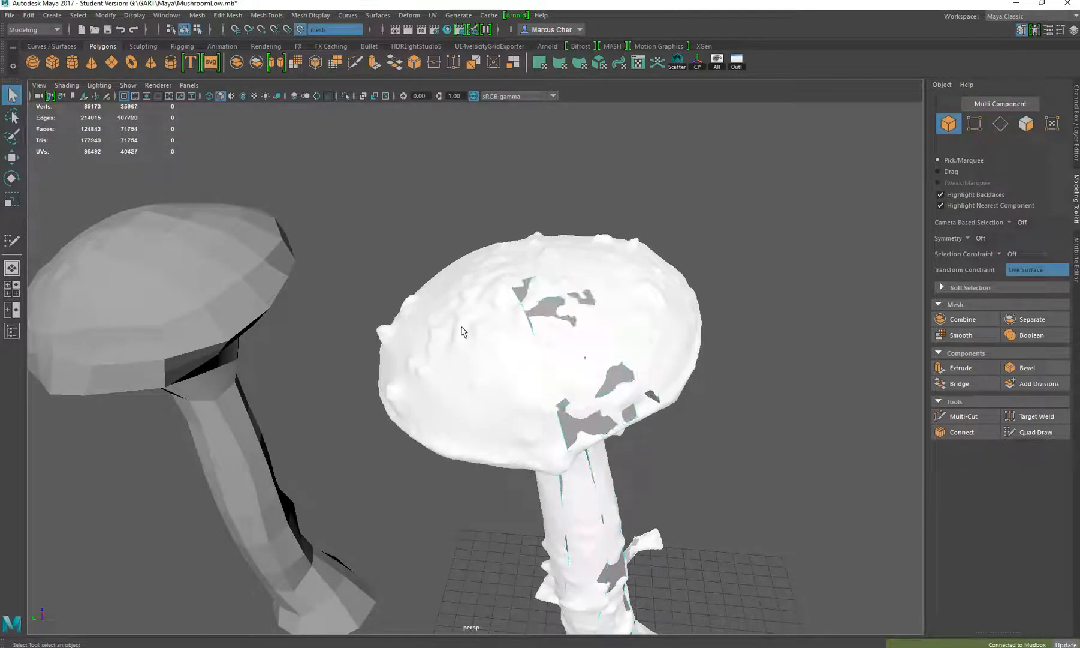
left_click(301, 30)
left_click(465, 300)
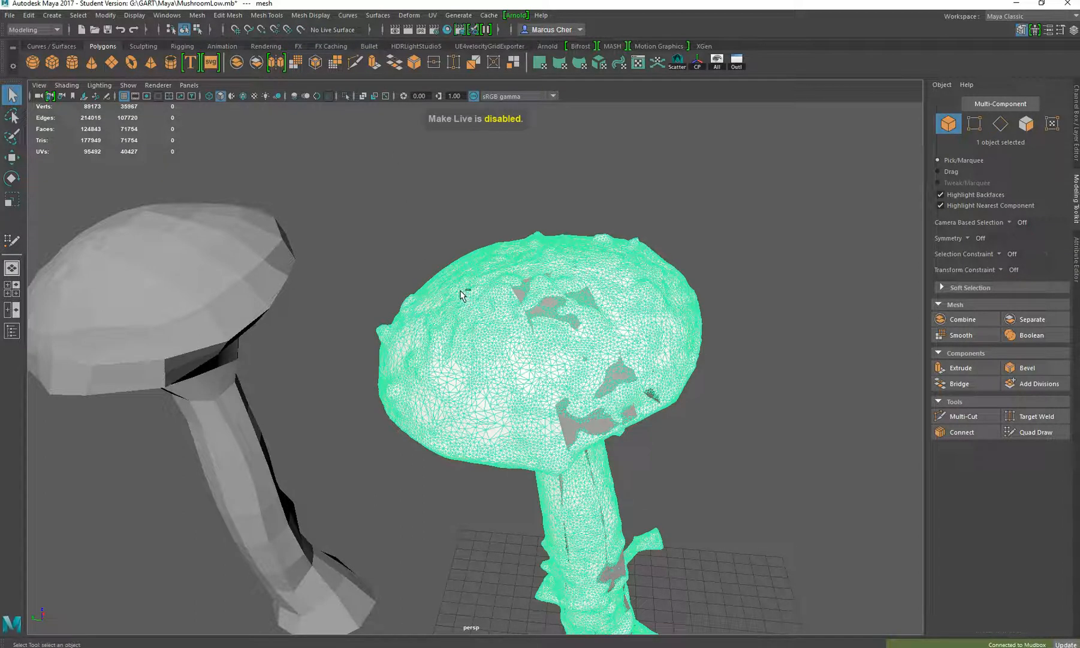
key("ctrl+h")
Step: Delete the stray face near the rim of the partial retopology mesh
left_click_drag(564, 335, 612, 301, "alt")
right_click_drag(612, 301, 616, 327)
left_click(651, 273)
key("Delete")
Step: Display the partial retopology mesh and the finished low-poly mushroom in smooth mesh preview
left_click_drag(648, 270, 657, 466, "alt")
mouse_move(514, 422)
left_mouse_down("alt")
mouse_move(592, 434)
mouse_move(590, 421)
mouse_move(632, 407)
mouse_move(514, 429)
left_mouse_up("alt")
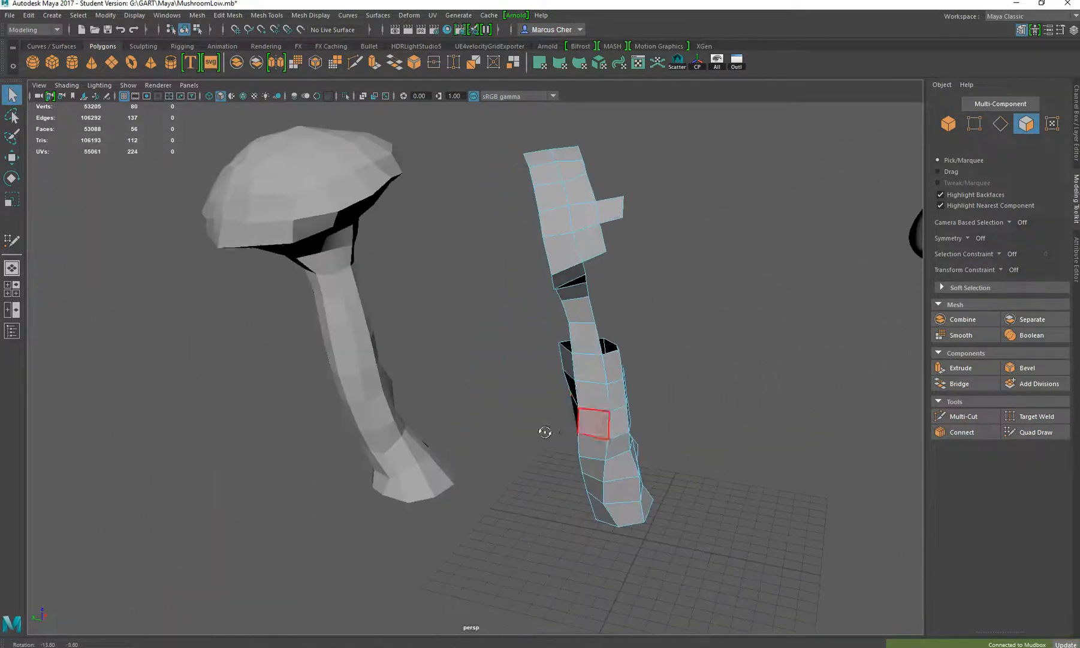
right_click_drag(592, 337, 612, 349)
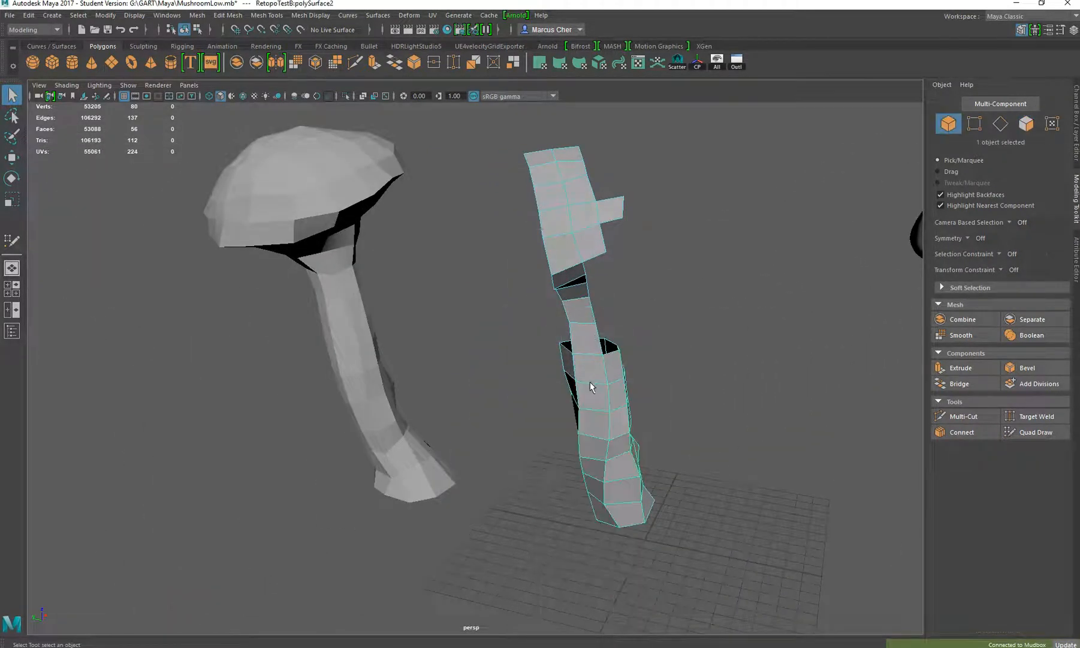
key("3")
left_click(505, 404)
left_click(374, 418)
key("3")
left_click(453, 403)
Step: Compare the finished mushroom with the partial retopology mesh and set the partial mesh to smooth preview again
left_click_drag(521, 405, 457, 396, "alt")
left_click(551, 368)
left_click(297, 425)
scroll(290, 426, "down", 2)
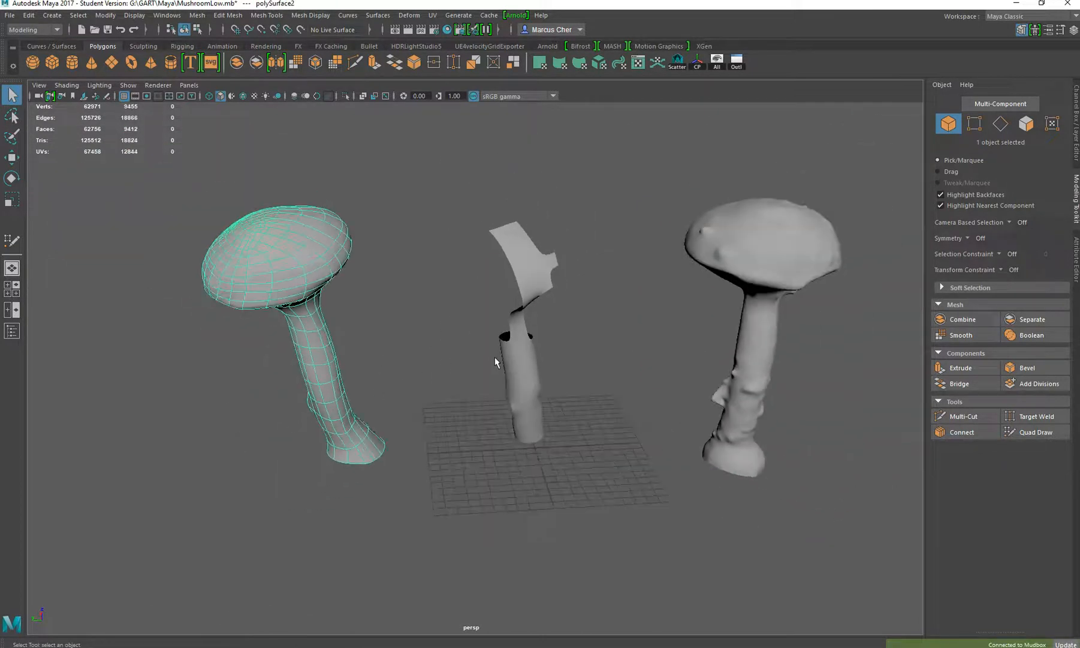
left_click(531, 362)
mouse_move(531, 362)
left_mouse_down("alt")
mouse_move(507, 357)
mouse_move(521, 346)
left_mouse_up("alt")
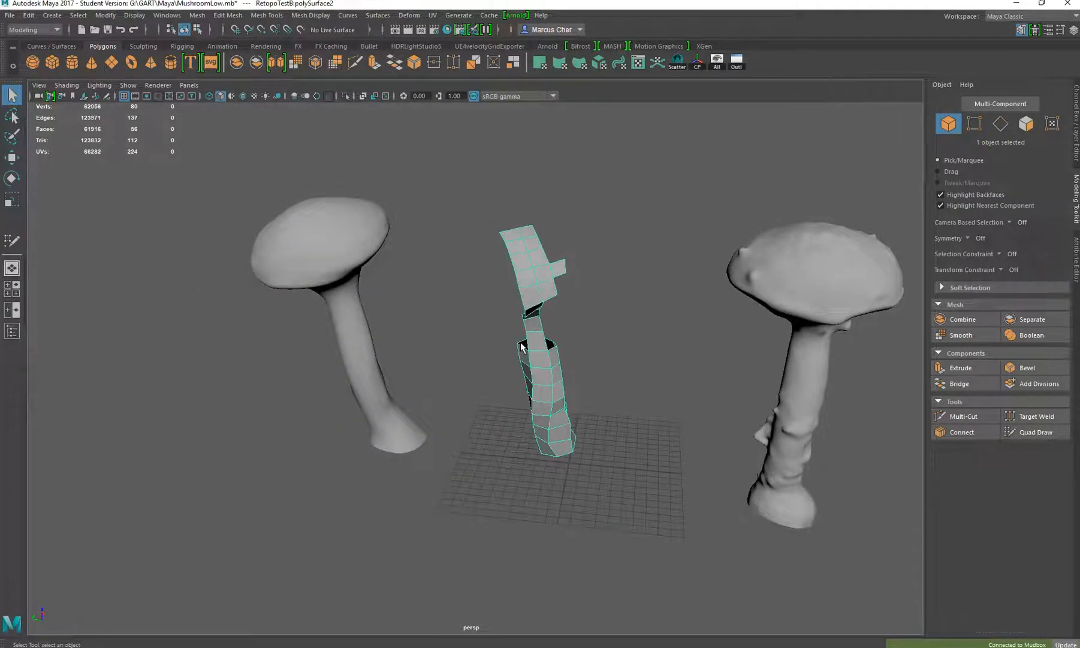
key("3")
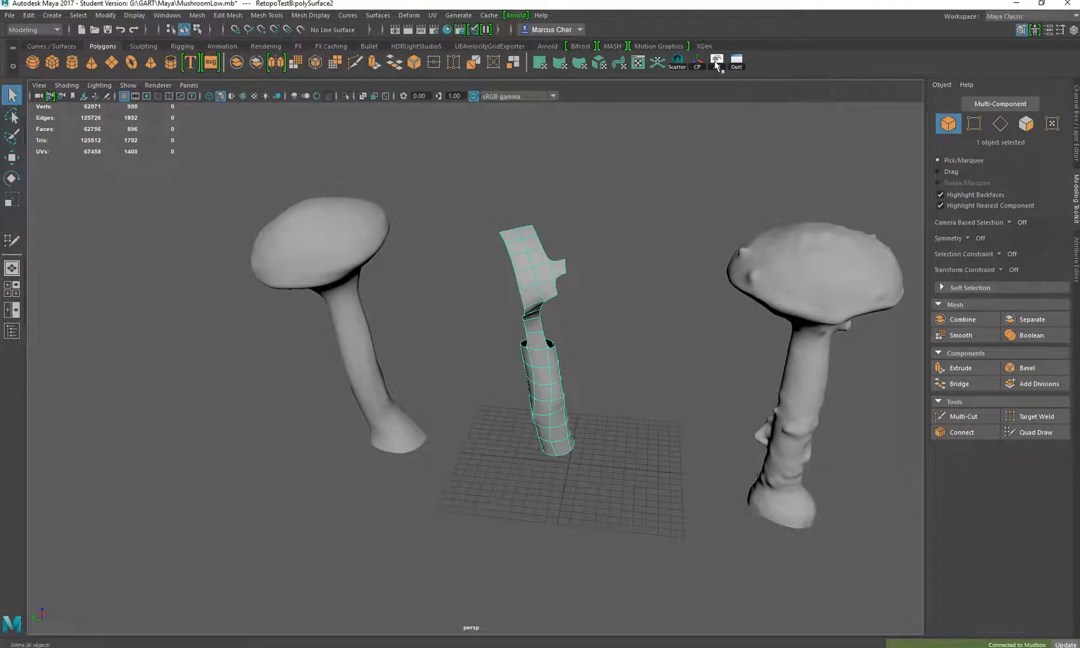
Step: Show all hidden objects and move the partial retopology mesh sideways, clear of the high-poly mushroom
left_click(717, 62)
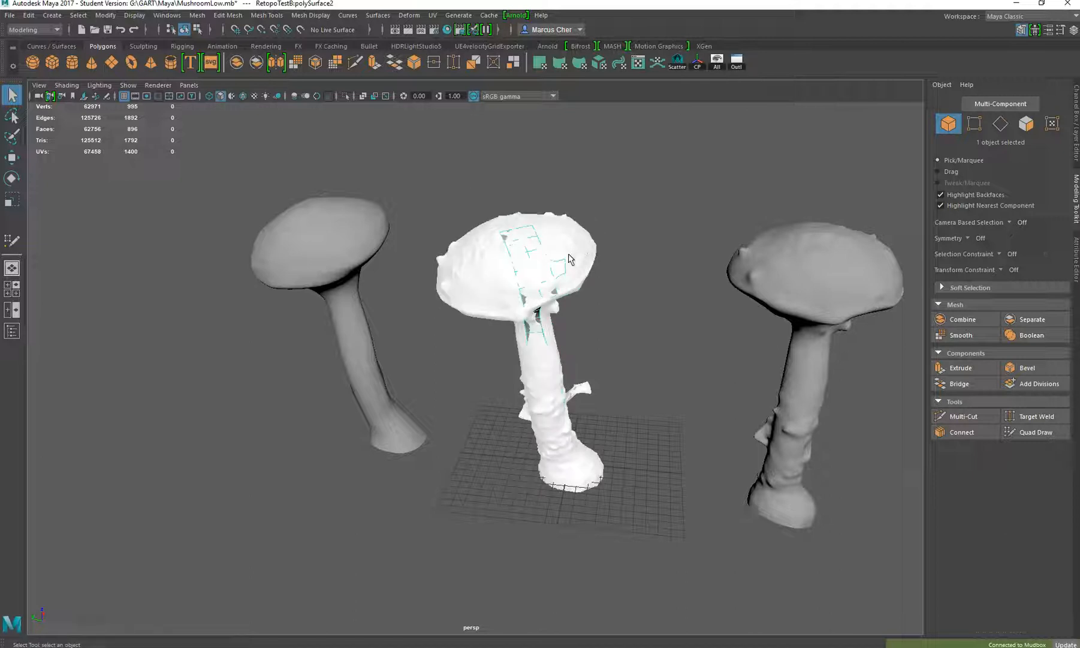
key("w")
left_click_drag(490, 477, 607, 445)
Step: Hide everything except the finished low-poly mushroom and the high-poly mushroom
left_click(536, 339)
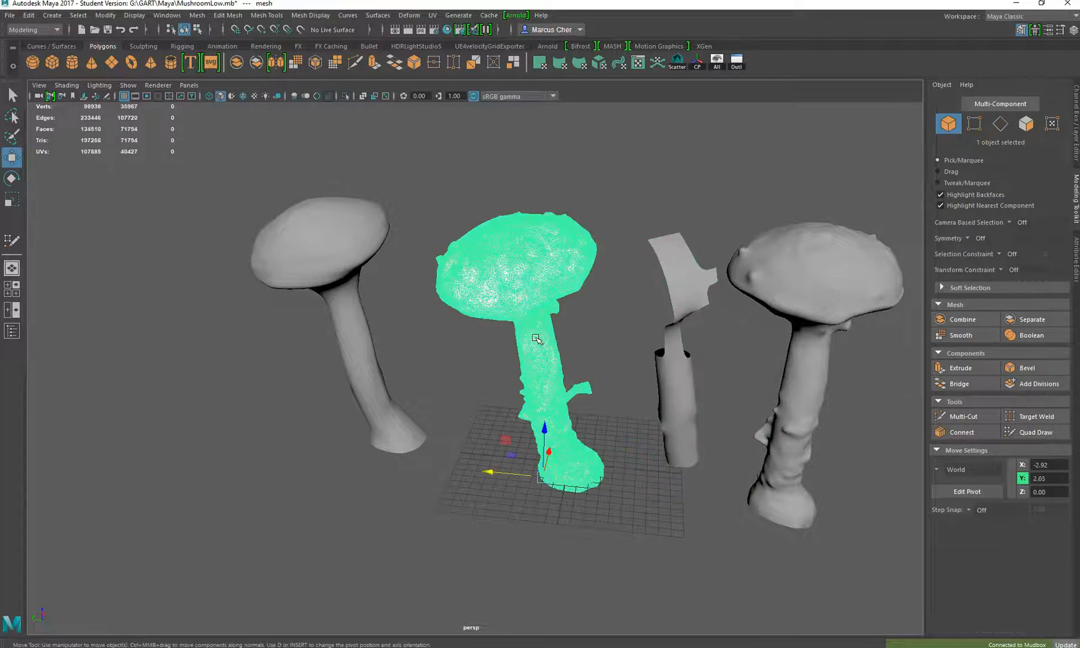
left_click_drag(436, 365, 392, 355, "alt")
left_click(303, 370)
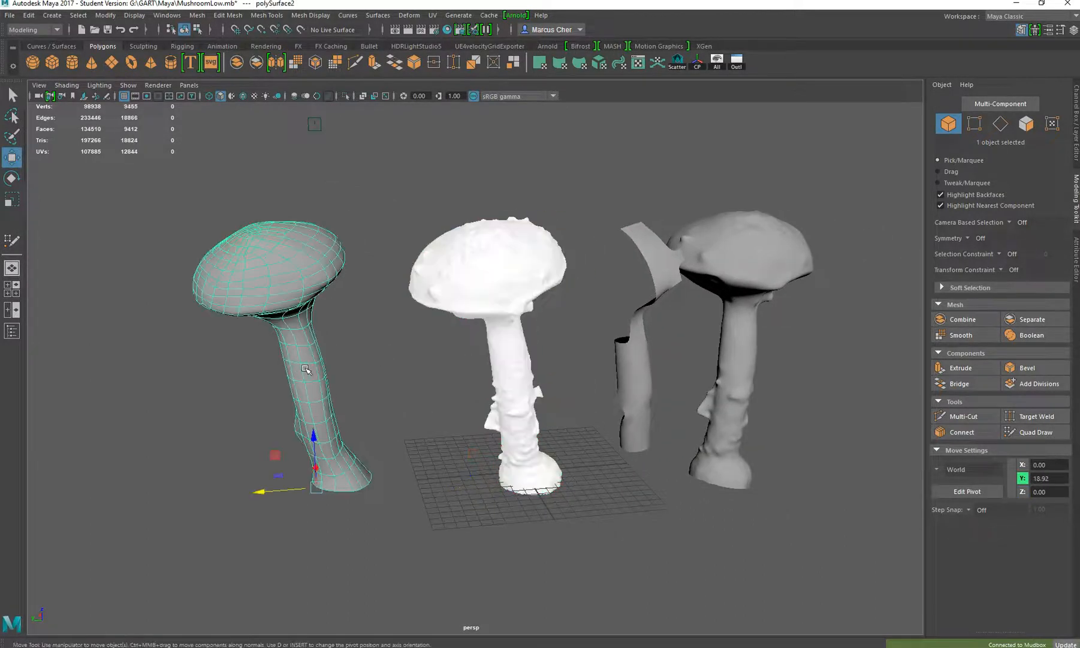
left_click(515, 350, "shift")
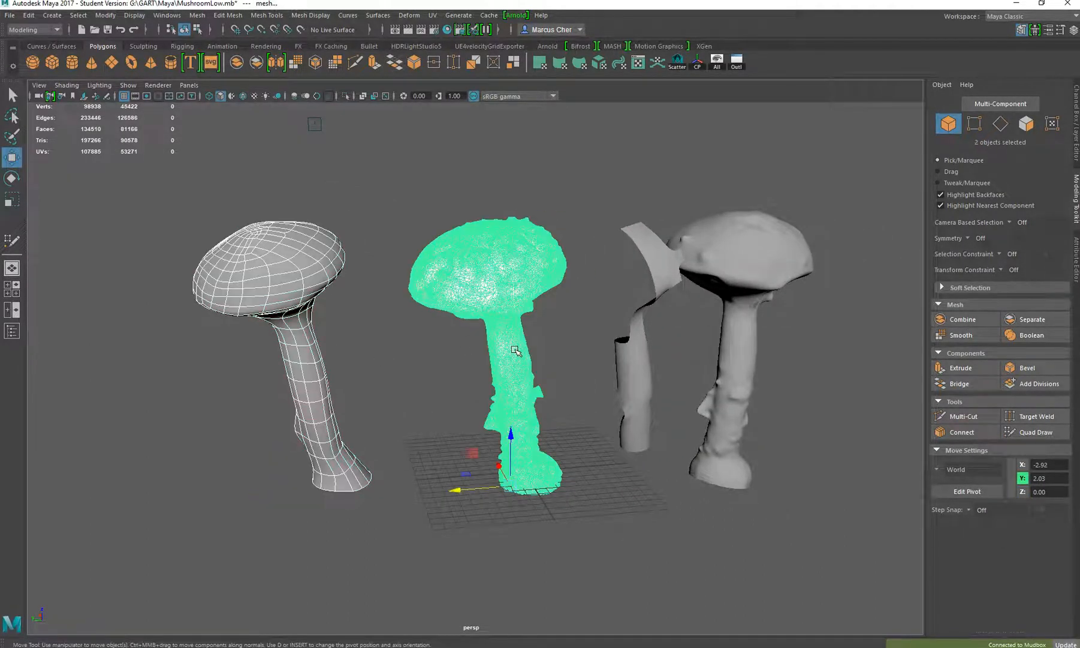
key("alt+h")
left_click(369, 386)
Step: Move the finished low-poly mushroom close beside the high-poly one, to about X -3.65, Y 15.57
left_click(301, 456)
left_click_drag(259, 492, 439, 491)
left_click_drag(484, 455, 299, 507)
Step: Send the finished low-poly mushroom to Mudbox as a new scene, discarding the open scene's changes and keeping the imported mesh
left_click_drag(418, 372, 416, 474, "alt")
right_click_drag(416, 474, 436, 503, "alt")
middle_click_drag(420, 457, 416, 393, "alt")
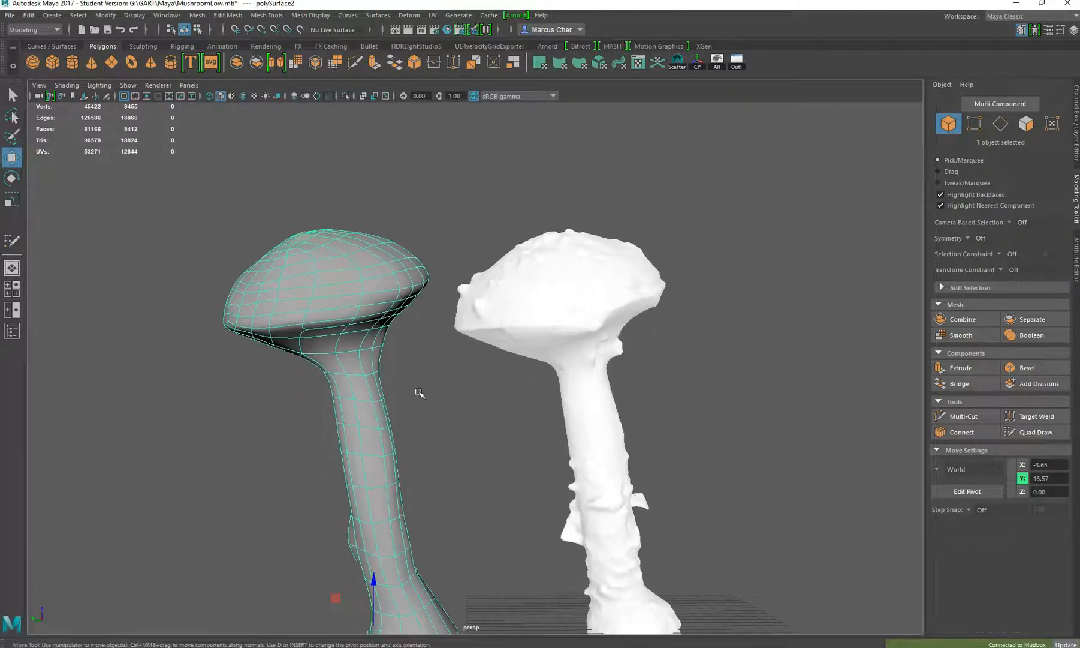
left_click(8, 17)
mouse_move(91, 153)
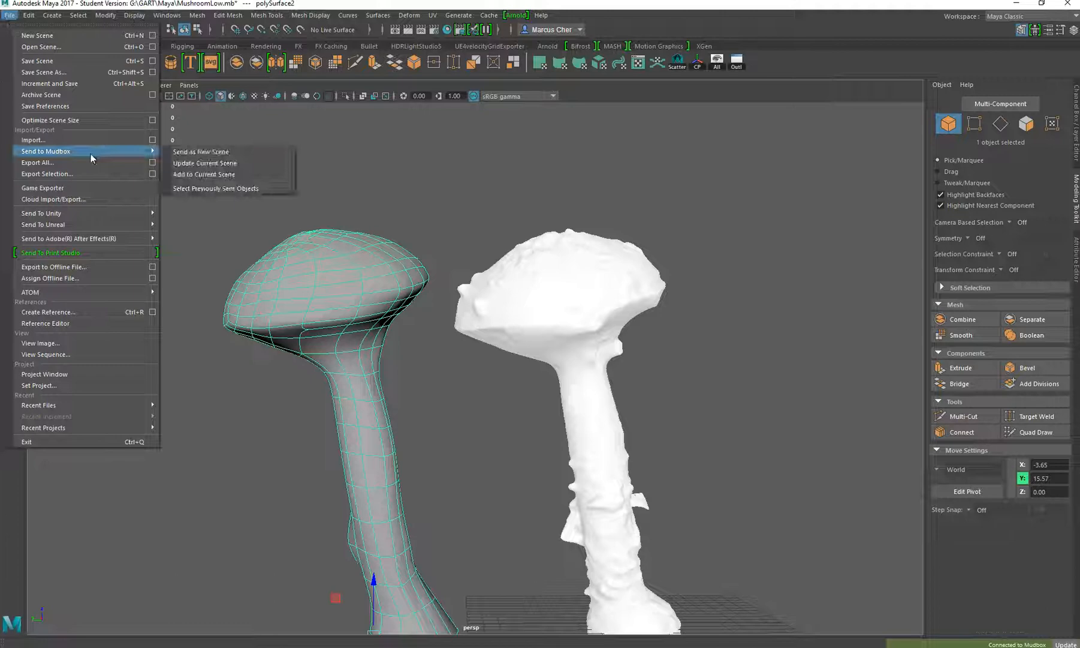
left_click(225, 153)
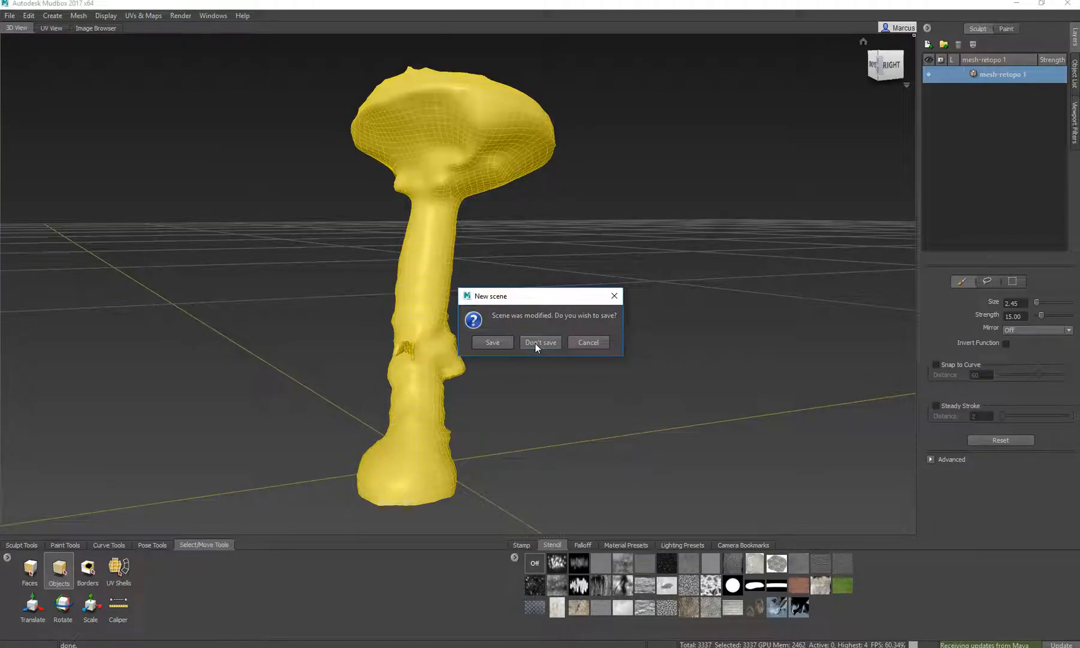
left_click(539, 342)
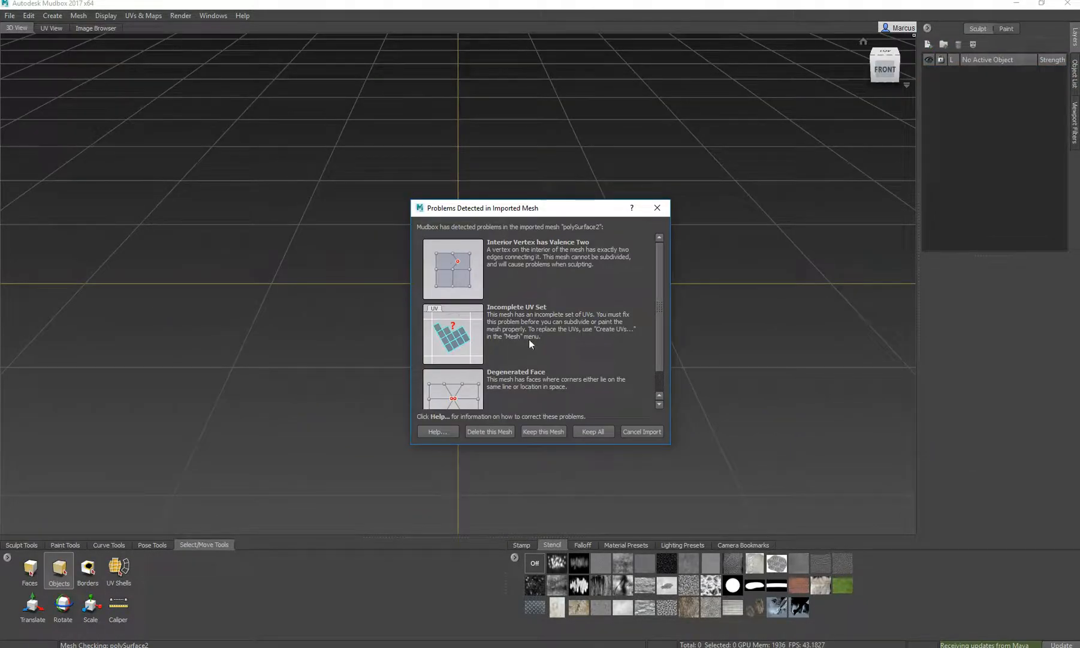
left_click(552, 432)
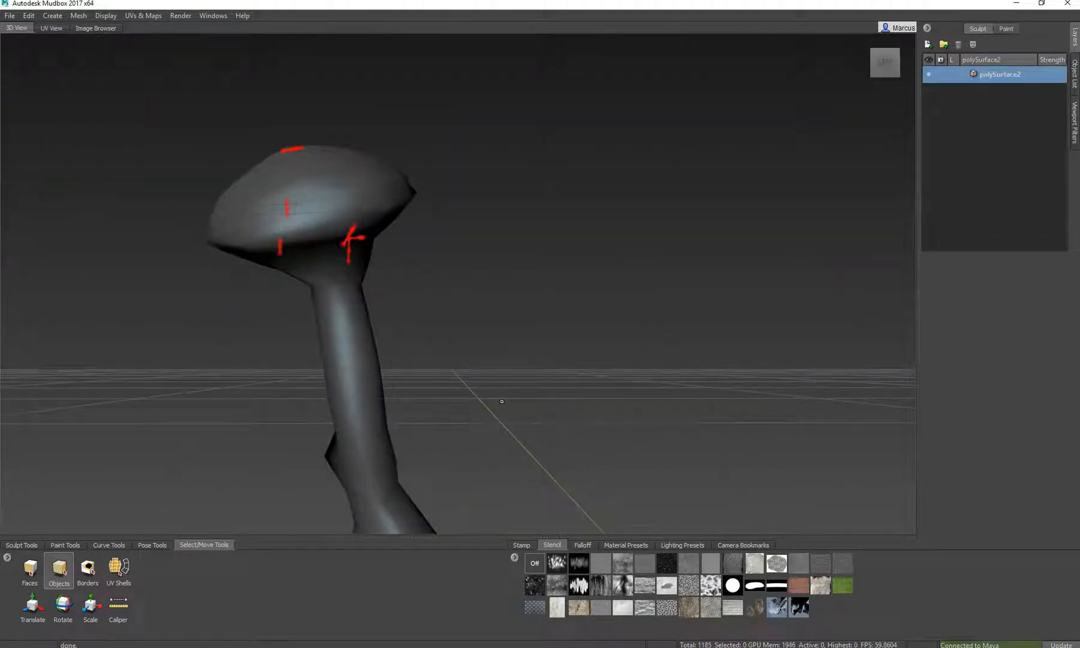
Step: Try to subdivide the imported mushroom mesh
left_click_drag(355, 262, 438, 335, "alt")
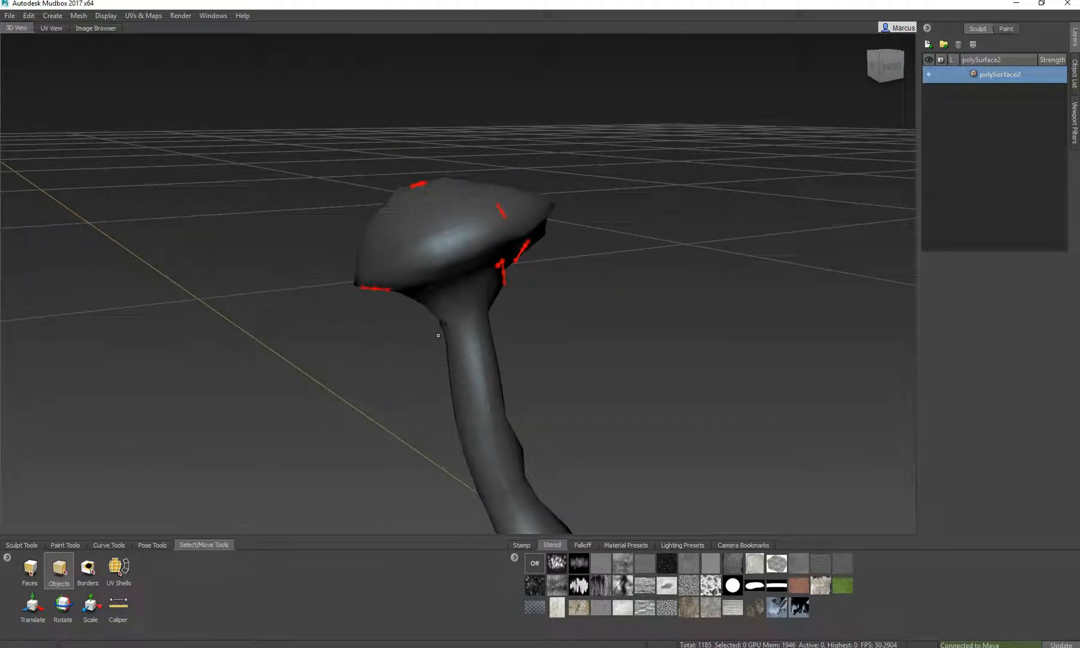
key("shift+d")
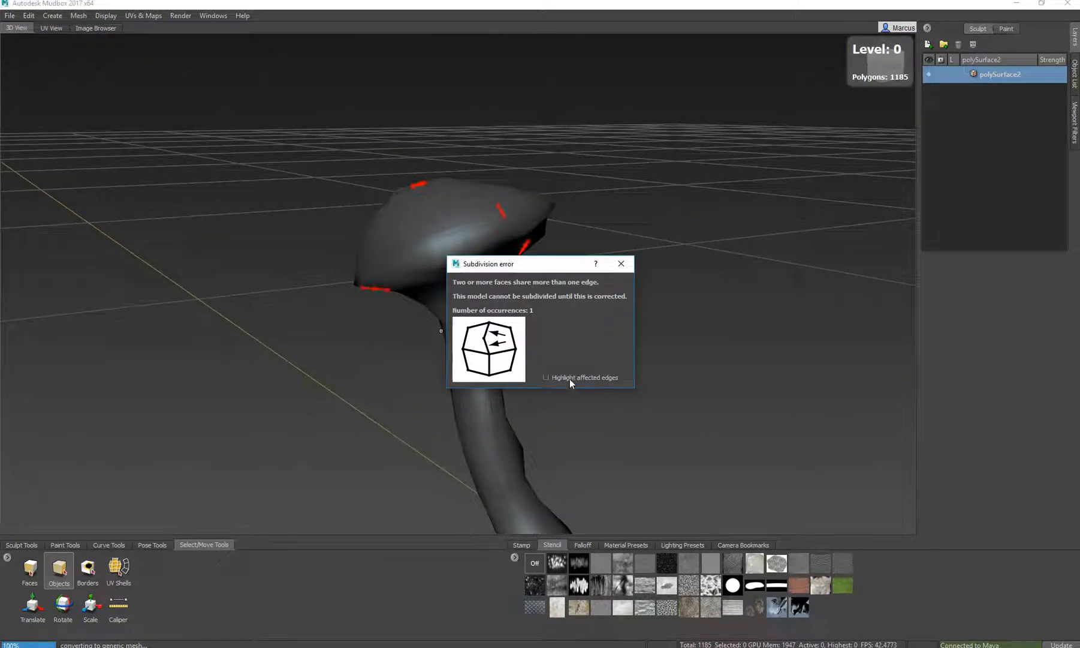
left_click(622, 264)
key("shift+d")
left_click(622, 264)
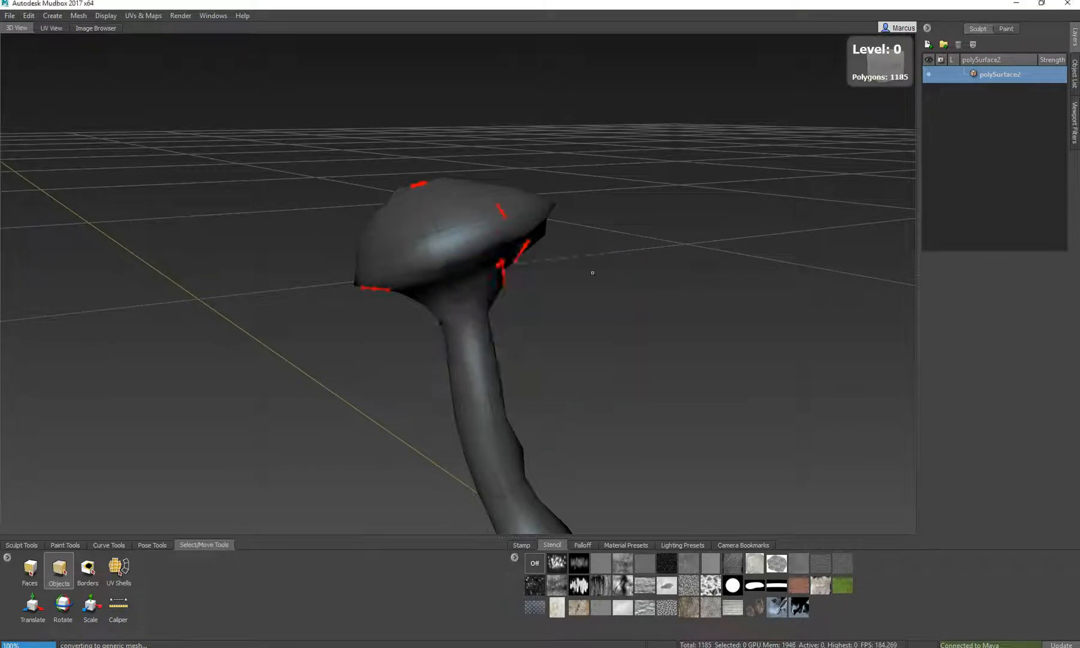
scroll(471, 286, "up", 3)
scroll(471, 286, "down", 4)
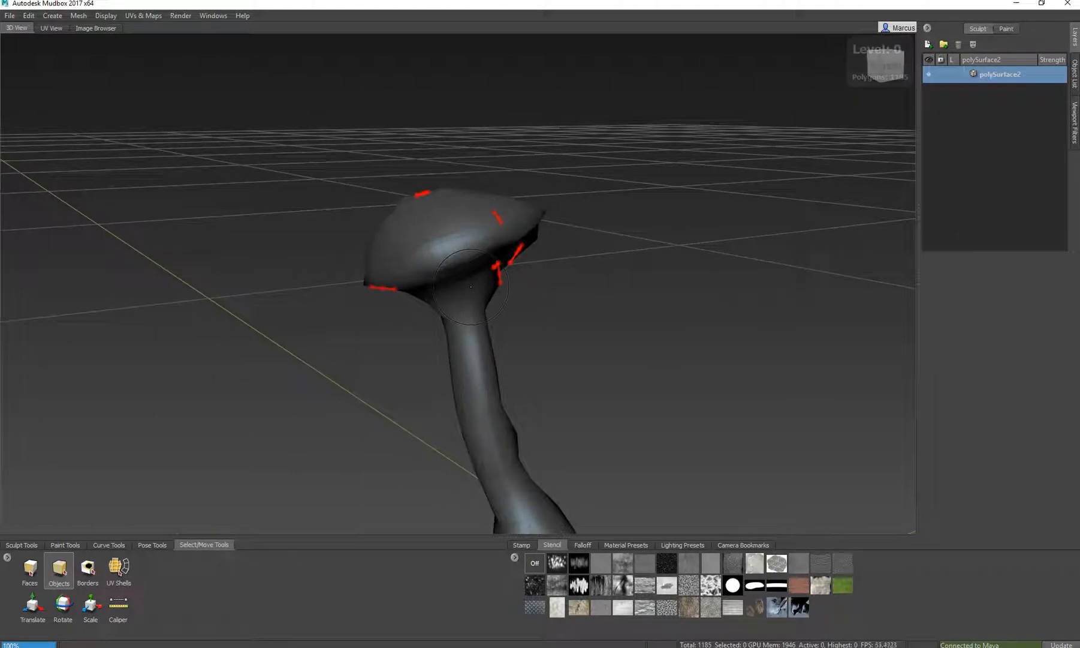
Step: Switch to Maya and bring all hidden mushroom meshes back into view
key("alt+Tab")
scroll(385, 325, "up", 1)
scroll(385, 325, "down", 3)
middle_click_drag(430, 431, 416, 299, "alt")
left_click_drag(416, 299, 821, 336, "alt")
middle_click_drag(641, 310, 603, 363, "alt")
left_click_drag(603, 371, 690, 363, "alt")
scroll(584, 352, "down", 2)
middle_click_drag(545, 323, 547, 349, "alt")
left_click(559, 269)
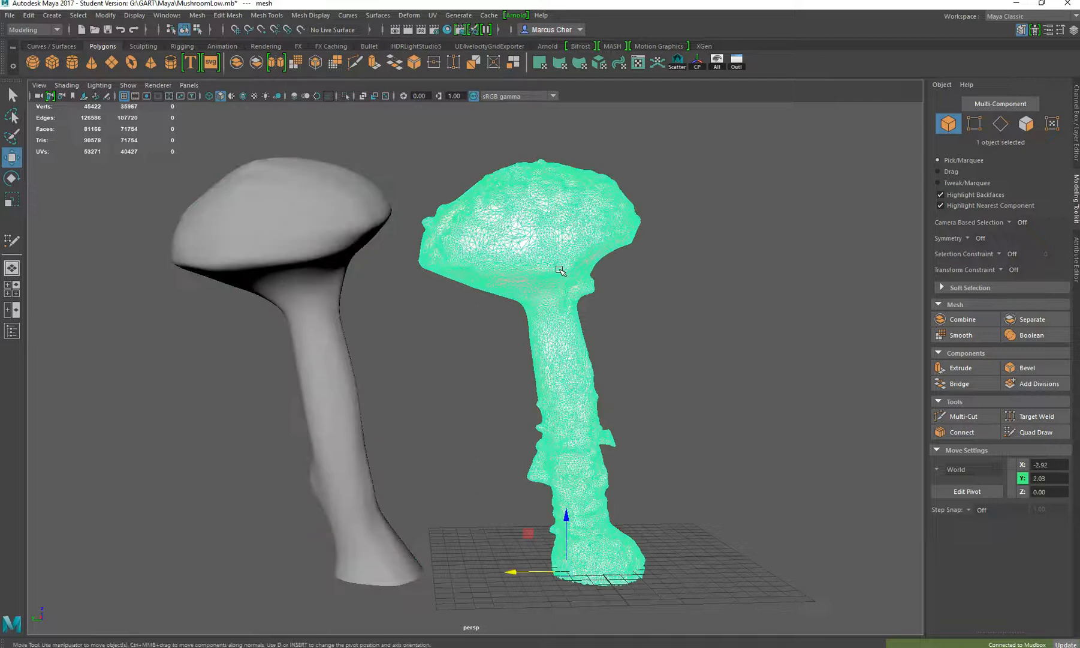
left_click(677, 187)
left_click(717, 61)
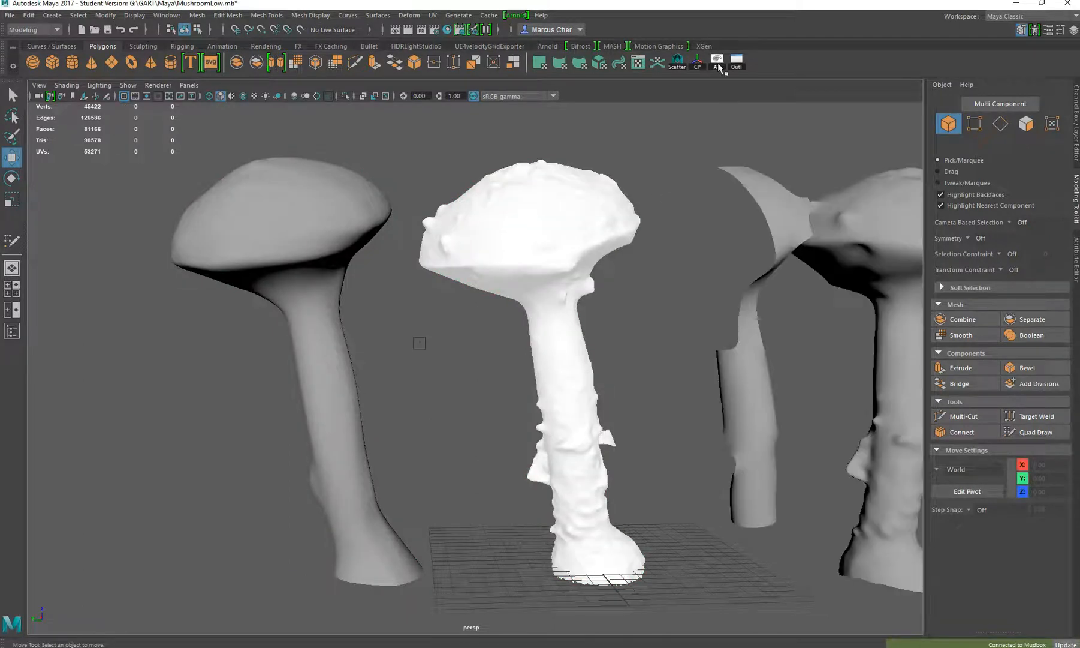
key("a")
Step: Delete the partial retopology strip standing between the high-poly mushroom and the denser retopologized mushroom
left_click(669, 349)
left_click_drag(619, 521, 587, 519)
left_click(796, 395)
left_click(746, 369)
left_click(804, 315)
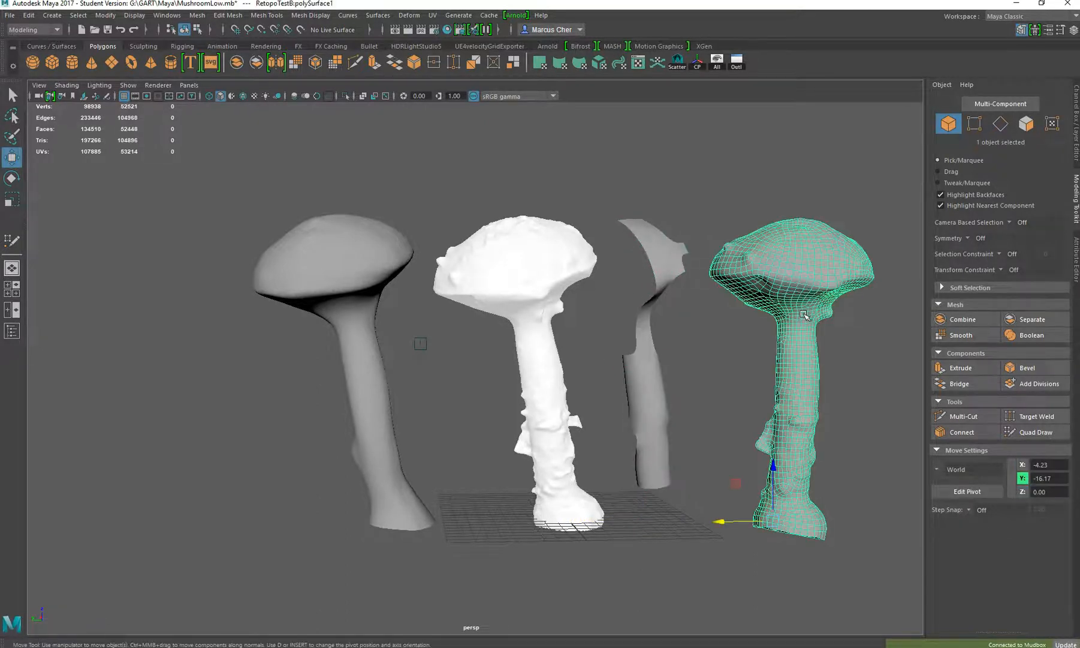
left_click(642, 372)
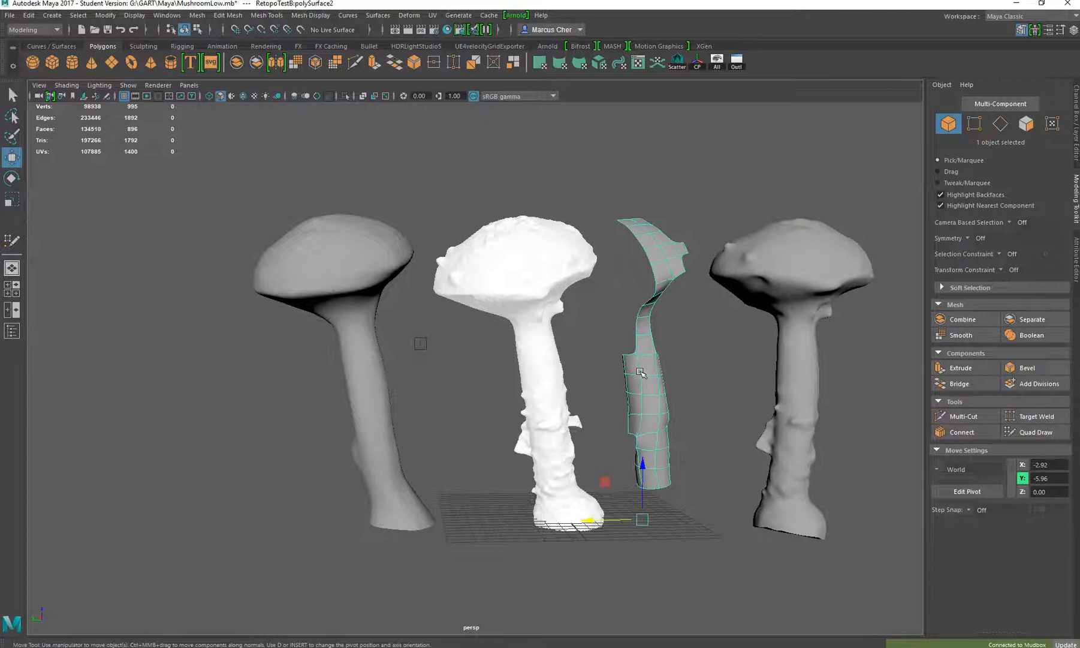
key("Delete")
Step: Line up the mushrooms along Y with the high-poly at about 16.47, the denser retopology at 0.37 and the low-poly at -14.95
left_click(739, 403)
left_click_drag(736, 519, 649, 519)
left_click(383, 449)
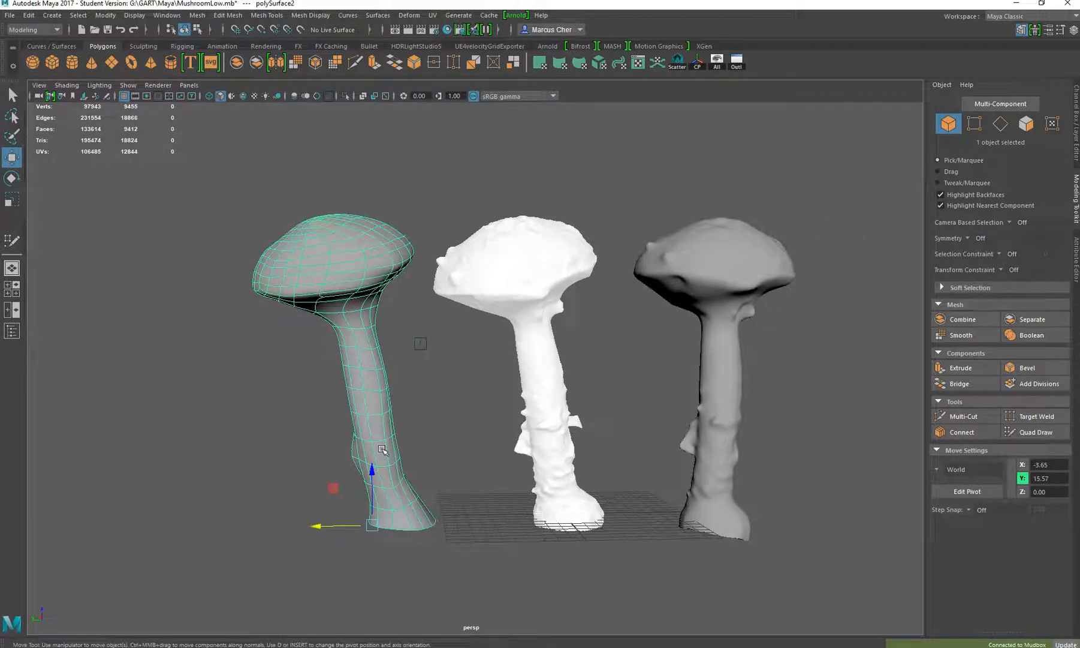
left_click(561, 398)
left_click_drag(498, 519, 741, 522)
left_click(402, 498)
left_click(727, 529)
left_click_drag(647, 521, 513, 520)
Step: Rotate the denser retopologized mushroom so its stem leans like the high-poly mushroom's
key("e")
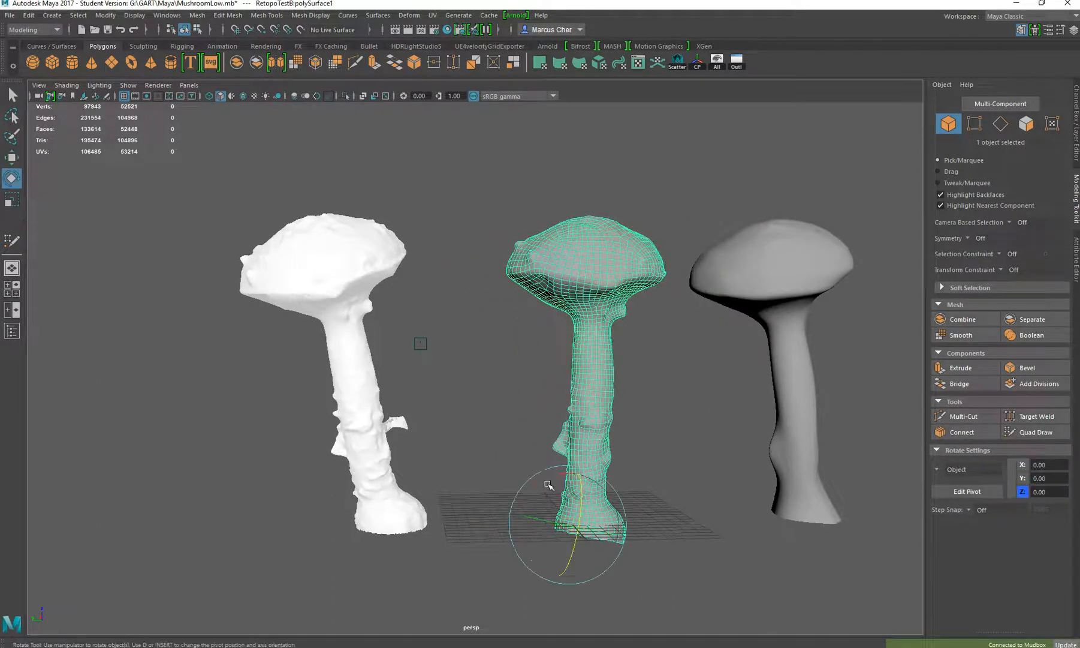
left_click_drag(548, 484, 549, 470)
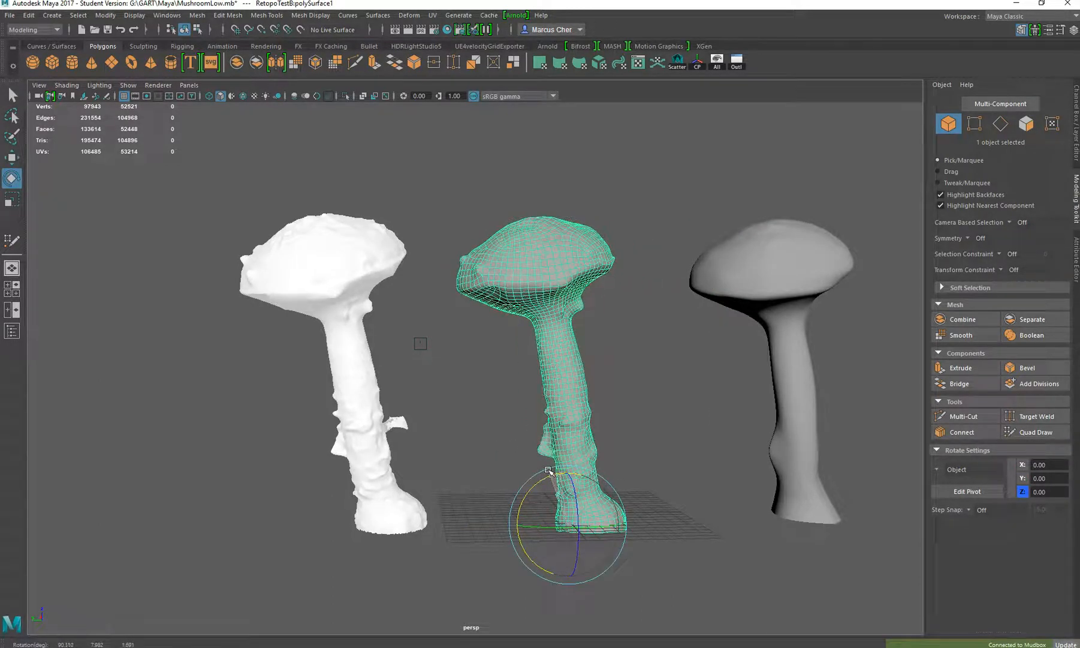
left_click(677, 434)
Step: Rotate the low-poly mushroom to the same lean as the others and lower it to about Z -0.59
left_click(803, 392)
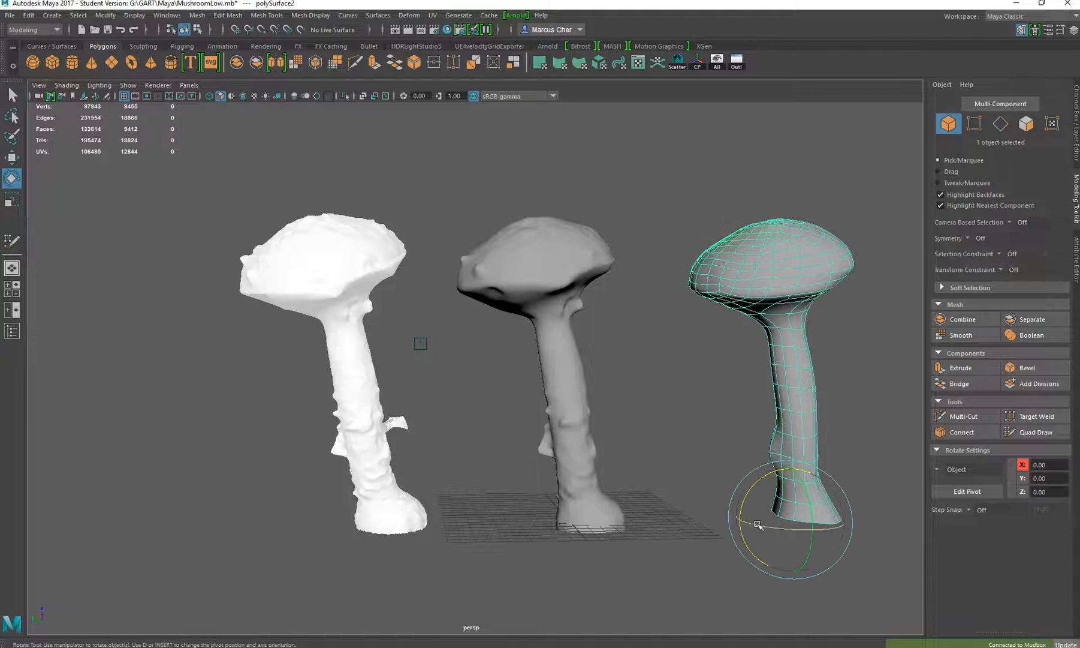
left_click_drag(758, 485, 701, 521)
key("w")
left_click_drag(757, 465, 756, 473)
middle_click_drag(798, 394, 687, 422, "alt")
Step: Turn off the smooth mesh preview on the denser retopologized mushroom and the low-poly mushroom
left_click(439, 427)
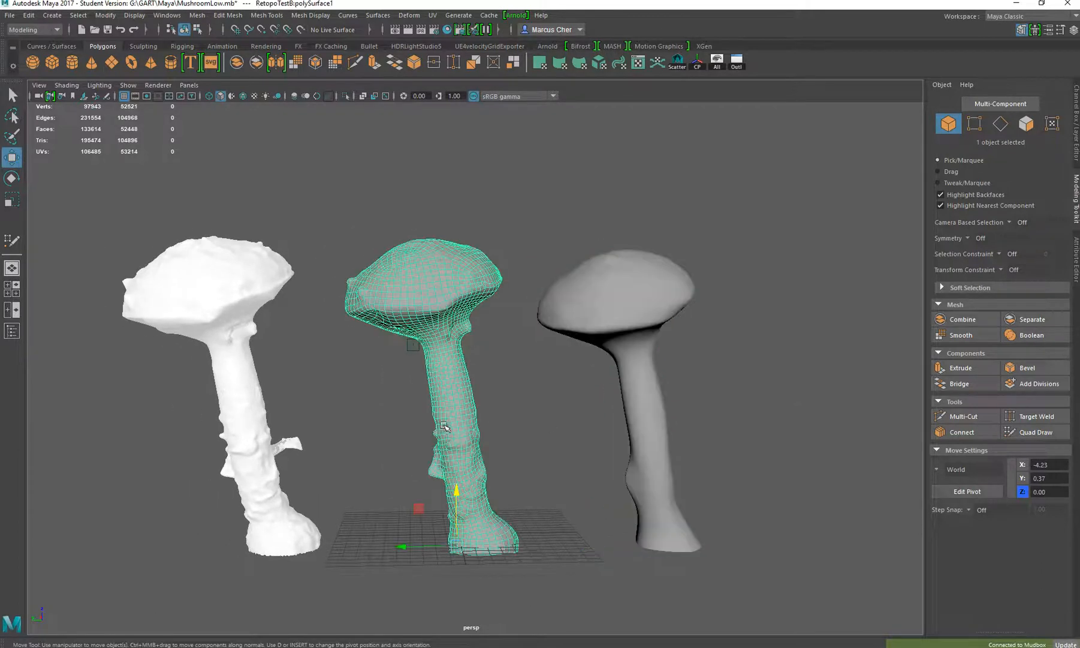
left_click(246, 414)
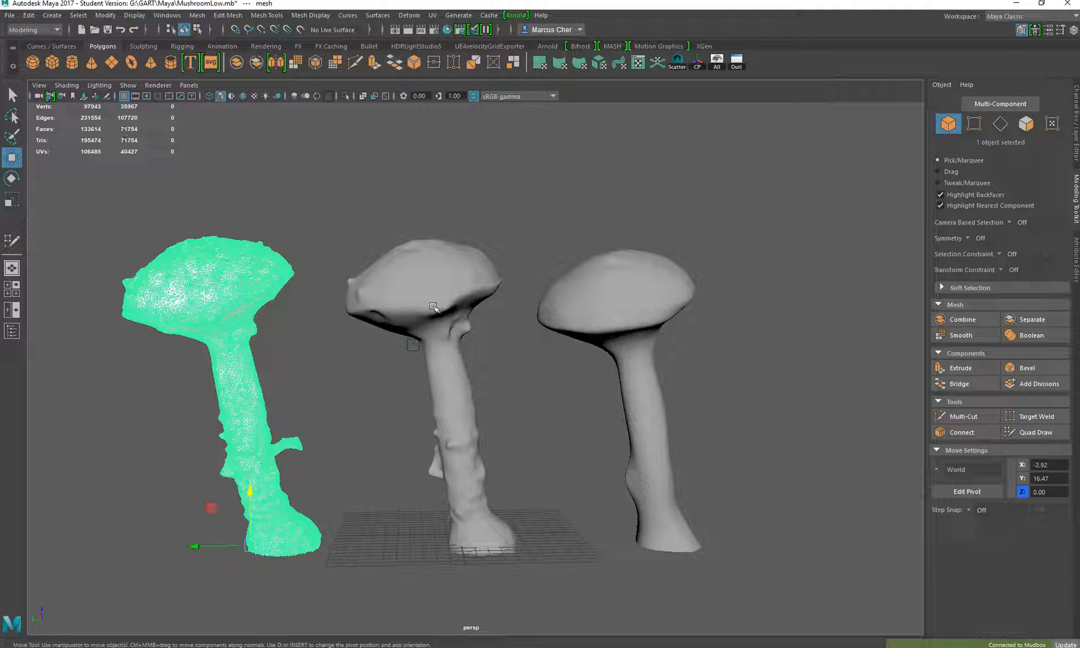
left_click(434, 303)
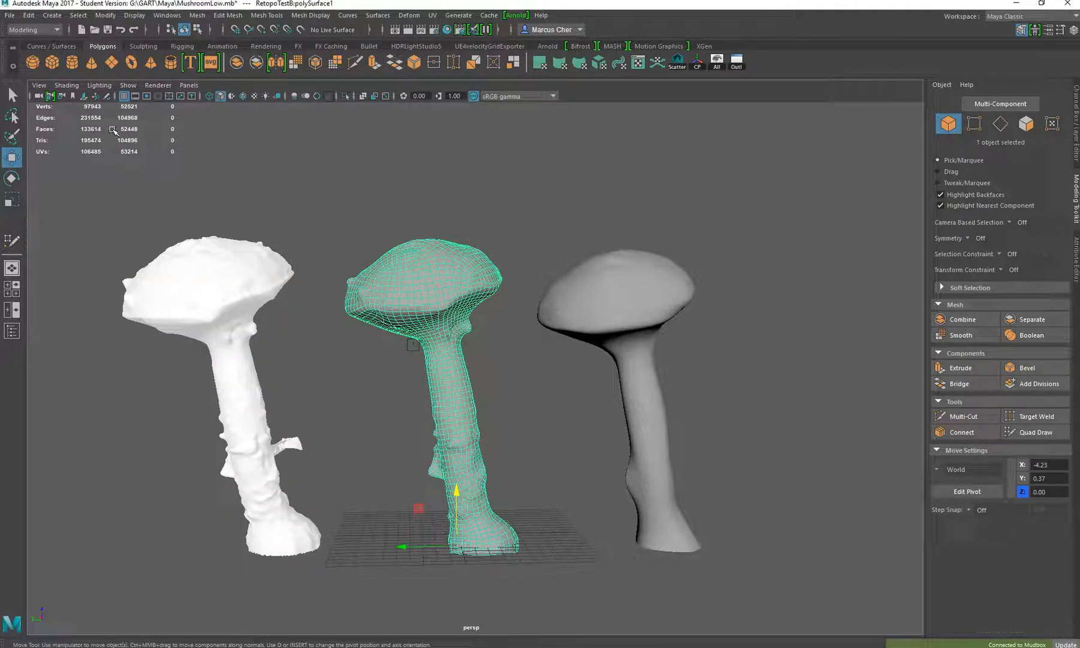
key("1")
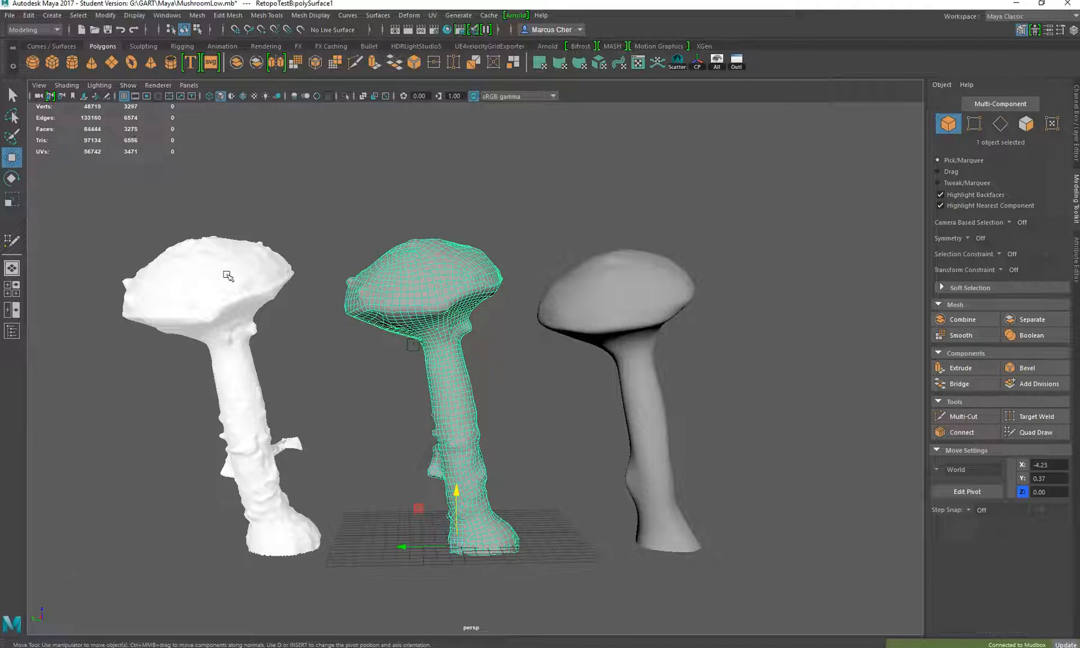
left_click(254, 275)
left_click(419, 278)
left_click(634, 282)
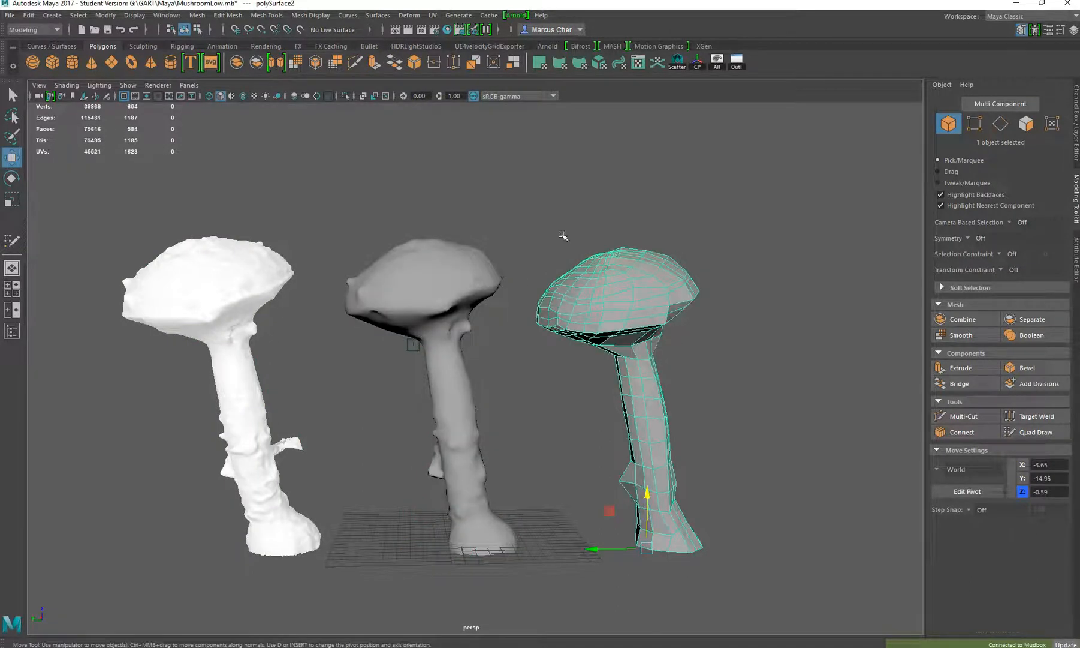
Step: Compare the polygon counts and shapes of the high-poly, denser retopologized and low-poly mushrooms
left_click(208, 273)
left_click(450, 271)
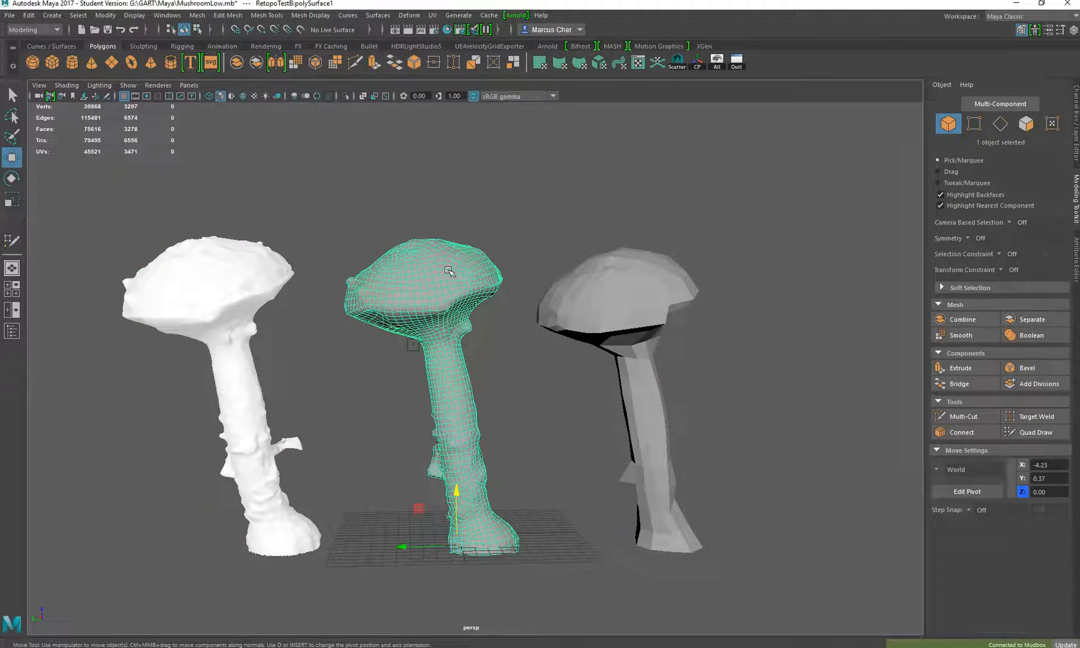
left_click(646, 290)
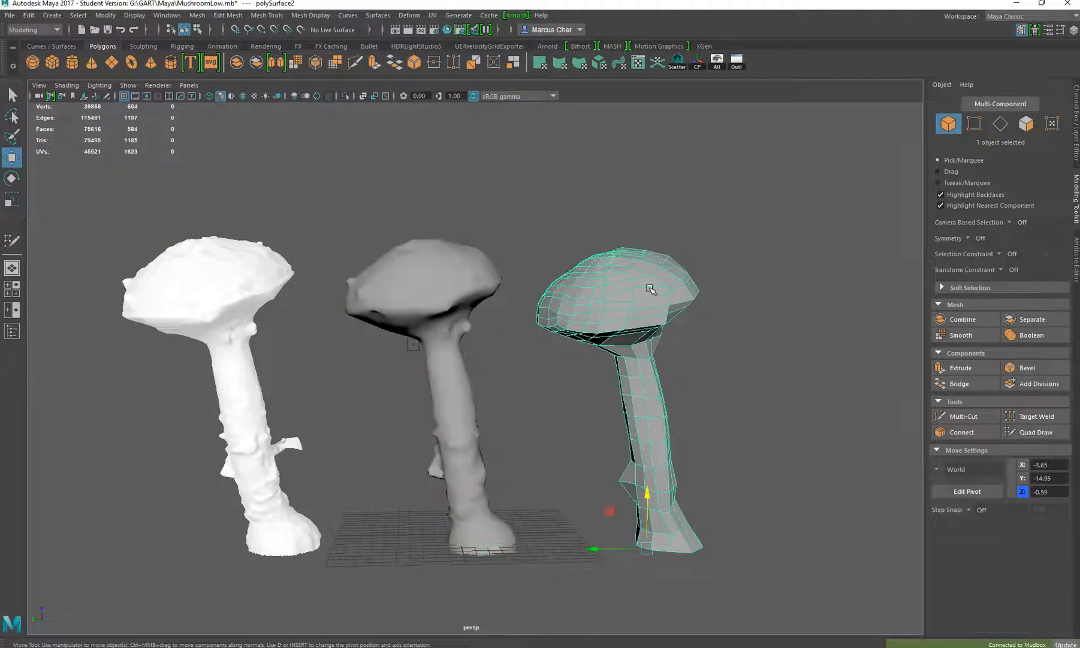
left_click(426, 277)
left_click(270, 367)
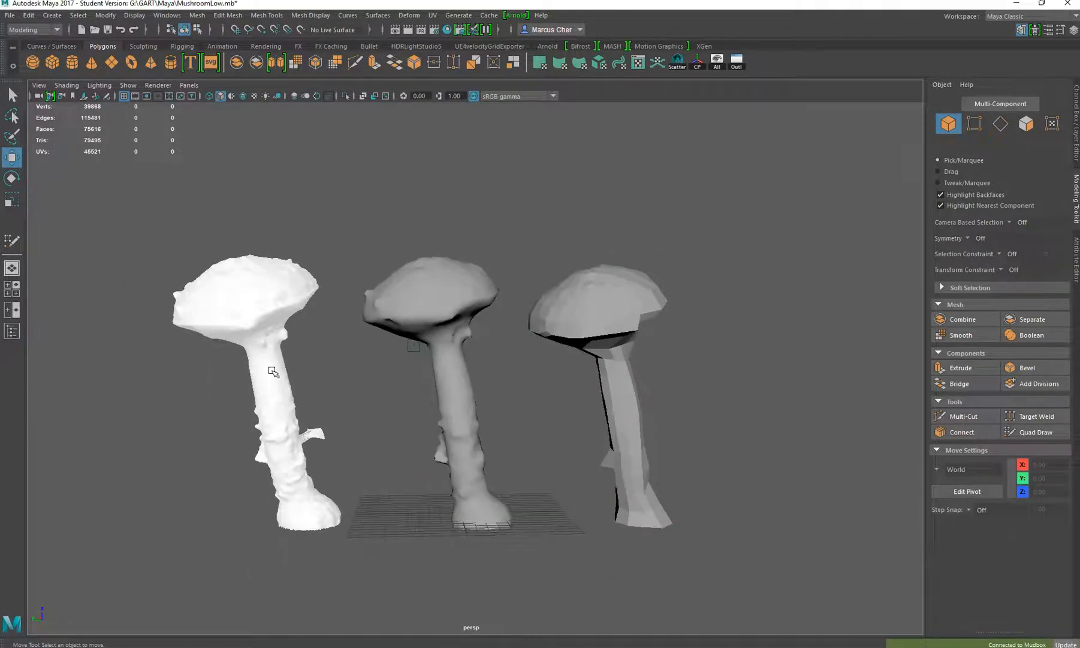
mouse_move(200, 400)
left_mouse_down("alt")
mouse_move(193, 410)
mouse_move(201, 405)
left_mouse_up("alt")
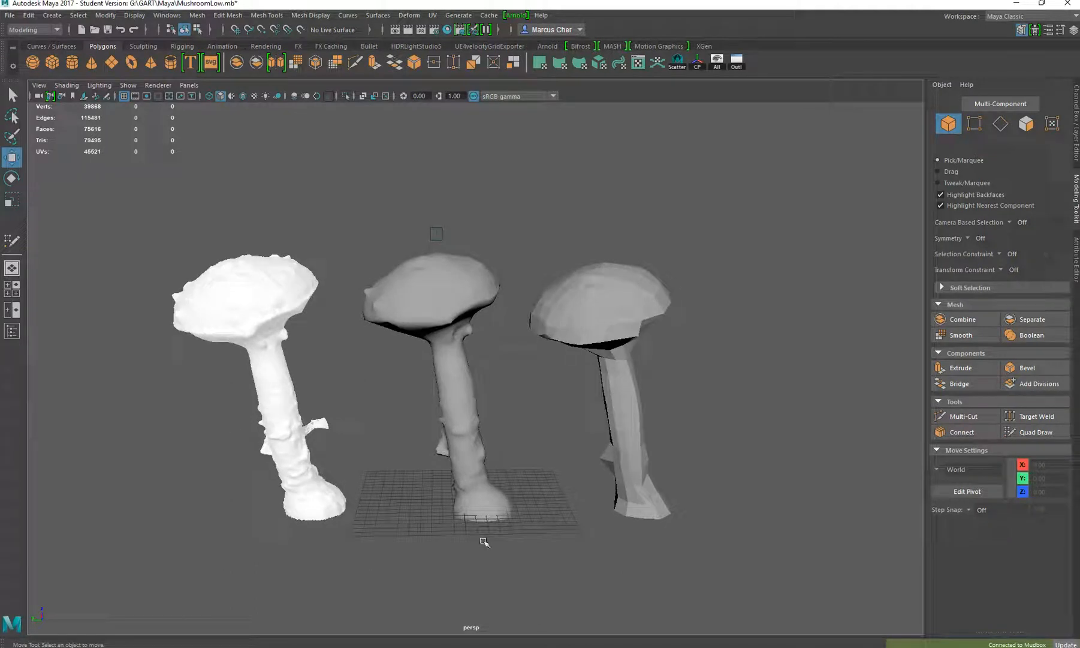